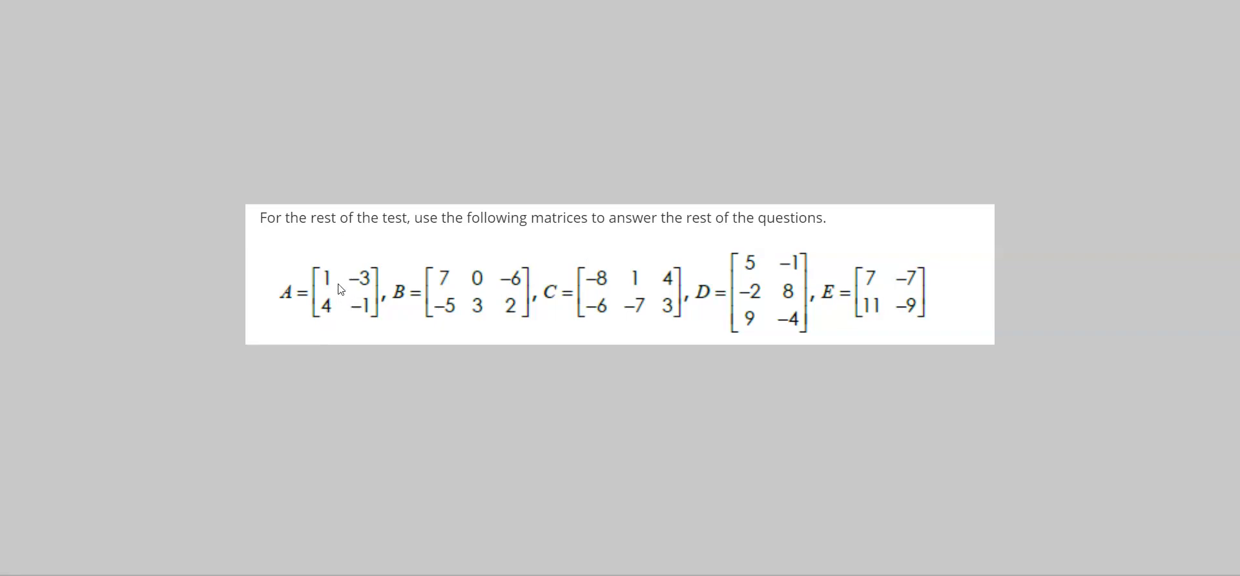
Switch to the Desmos matrix calculator, create a 2×2 matrix A and enter its first row as 1, −3
{"action": "key", "text": "alt+Tab"}
{"action": "key", "text": "alt+Tab"}
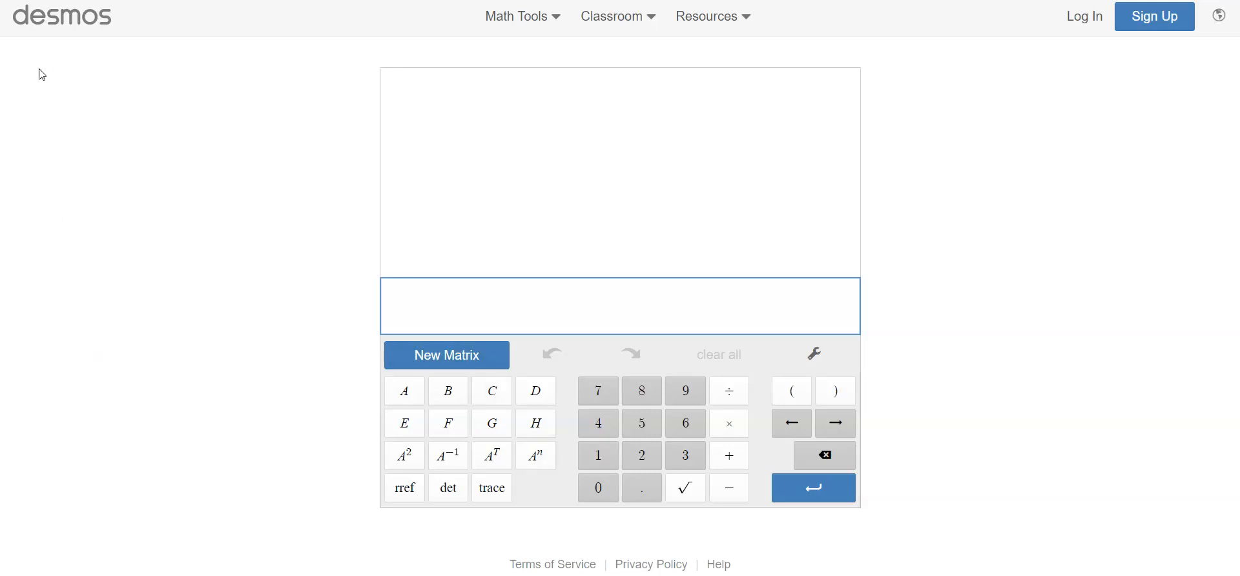
{"action": "left_click", "coordinate": [444, 367]}
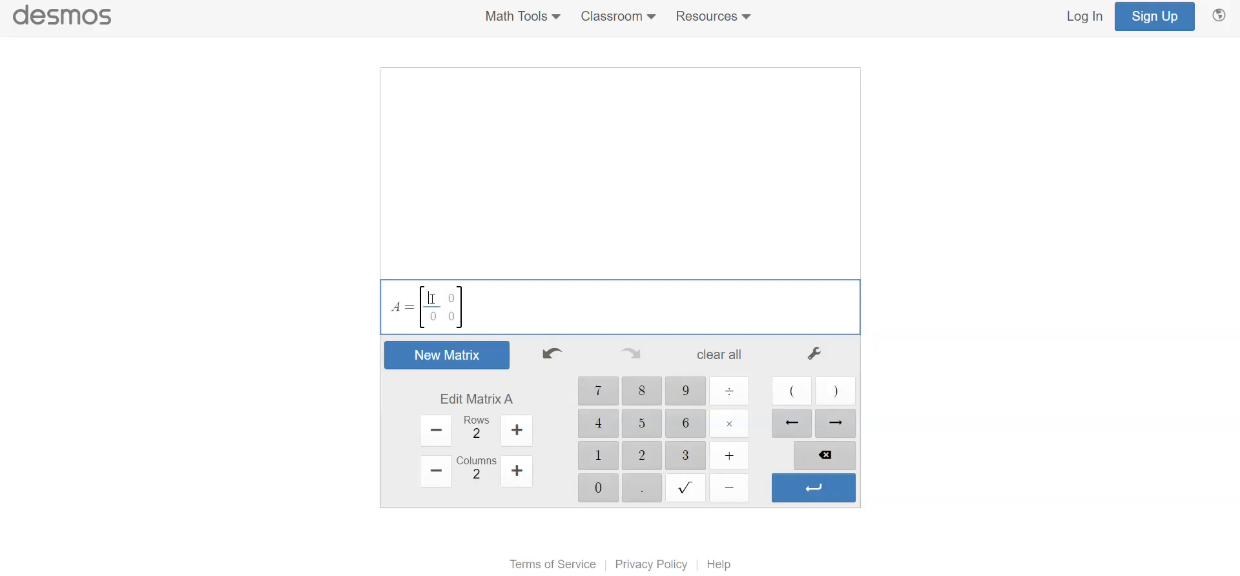
{"action": "type", "text": "1"}
{"action": "key", "text": "Tab"}
{"action": "type", "text": "-3"}
{"action": "key", "text": "Tab"}
Check the problem sheet and complete matrix A with the second row 4, −1
{"action": "key", "text": "alt+Tab"}
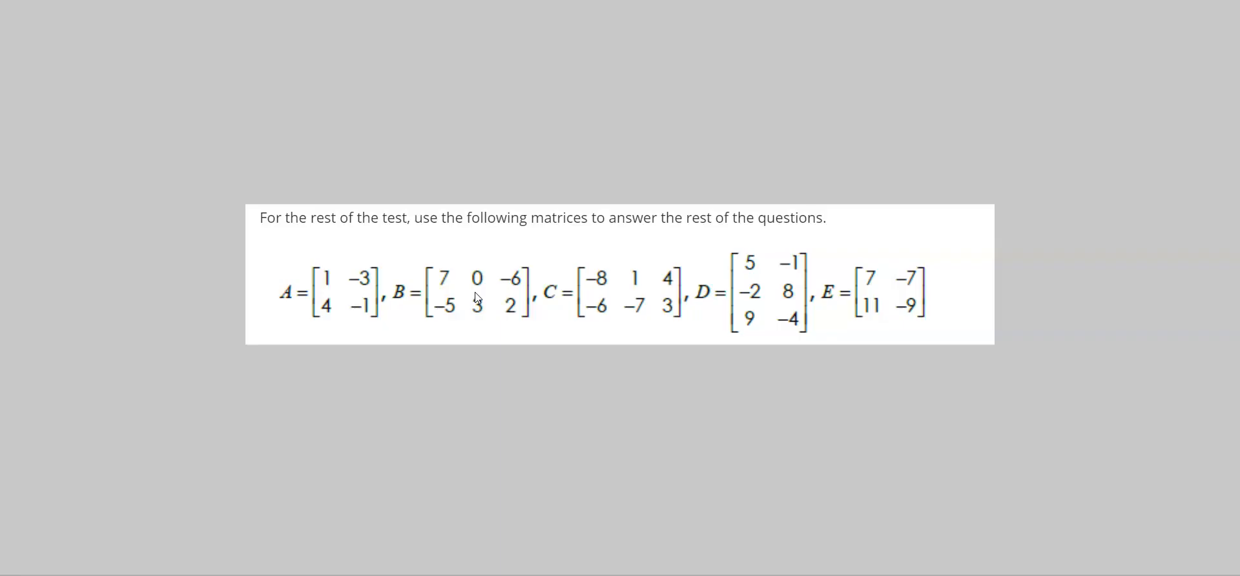
{"action": "key", "text": "alt+Tab"}
{"action": "key", "text": "alt+Tab"}
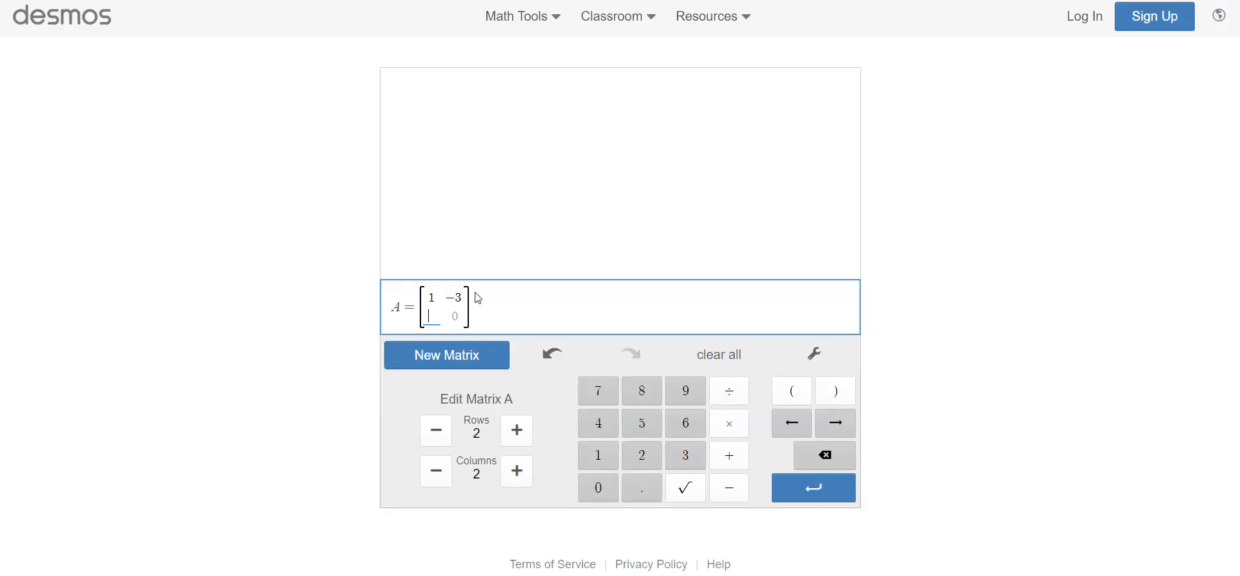
{"action": "type", "text": "4"}
{"action": "key", "text": "Right"}
{"action": "type", "text": "-1"}
{"action": "key", "text": "Return"}
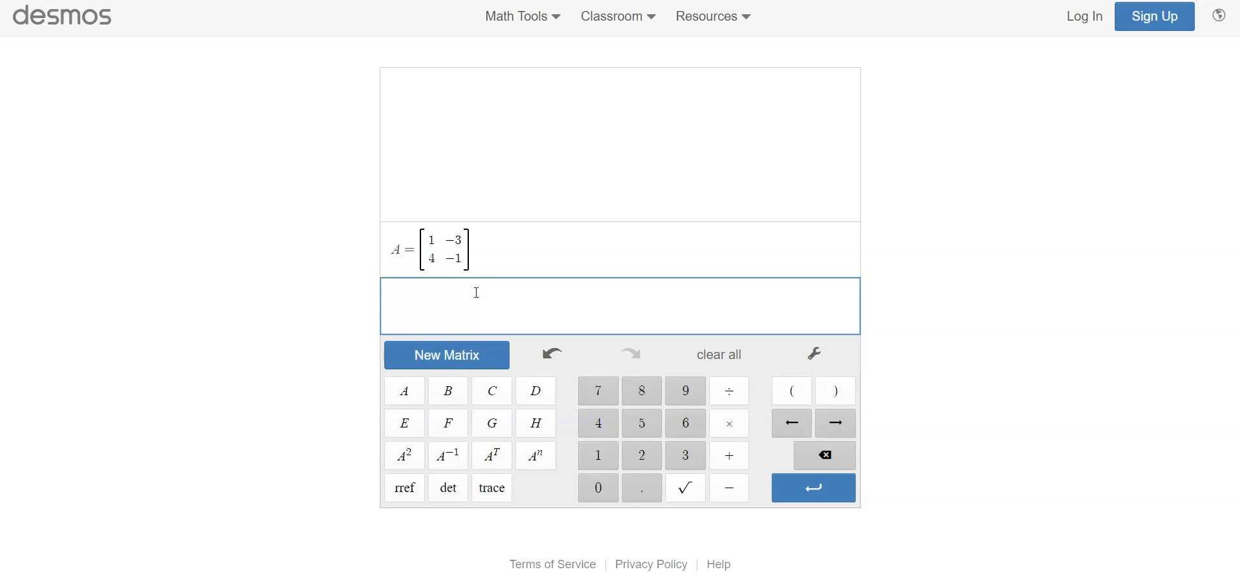
Create matrix B with 2 rows and 3 columns from the problem sheet and enter its first row as 7, 0, −6
{"action": "left_click", "coordinate": [483, 357]}
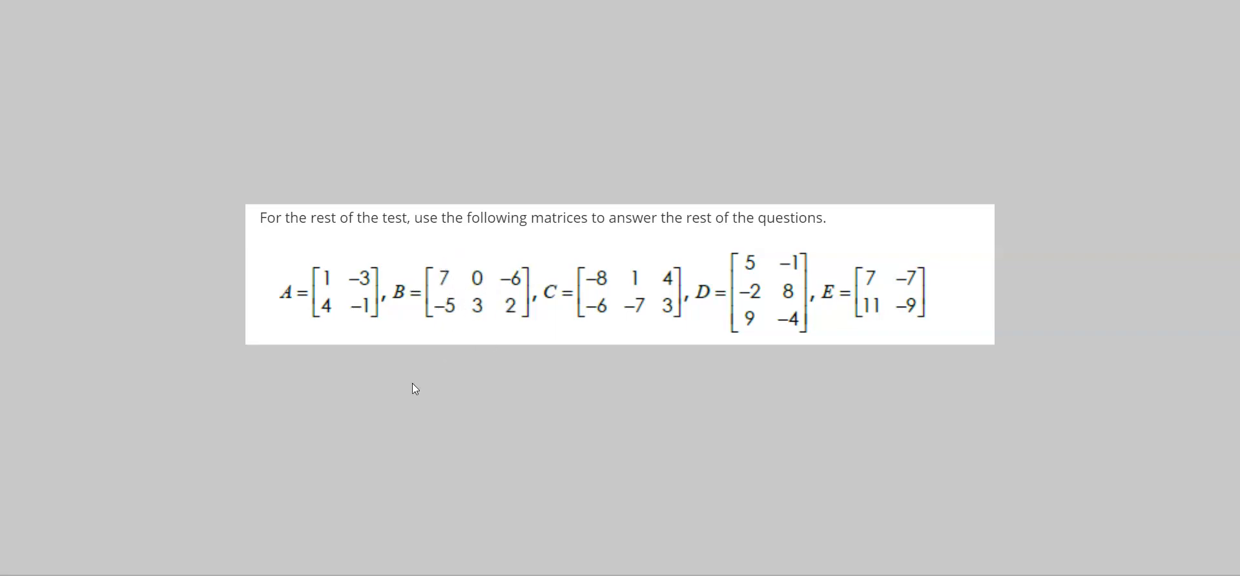
{"action": "key", "text": "alt+Tab"}
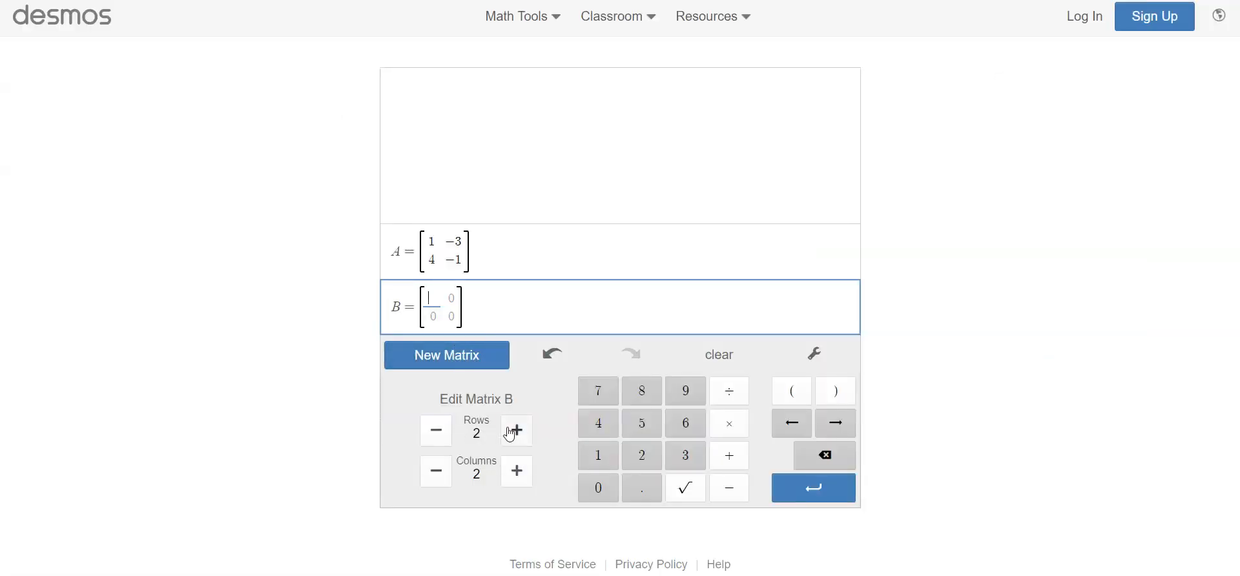
{"action": "left_click", "coordinate": [520, 473]}
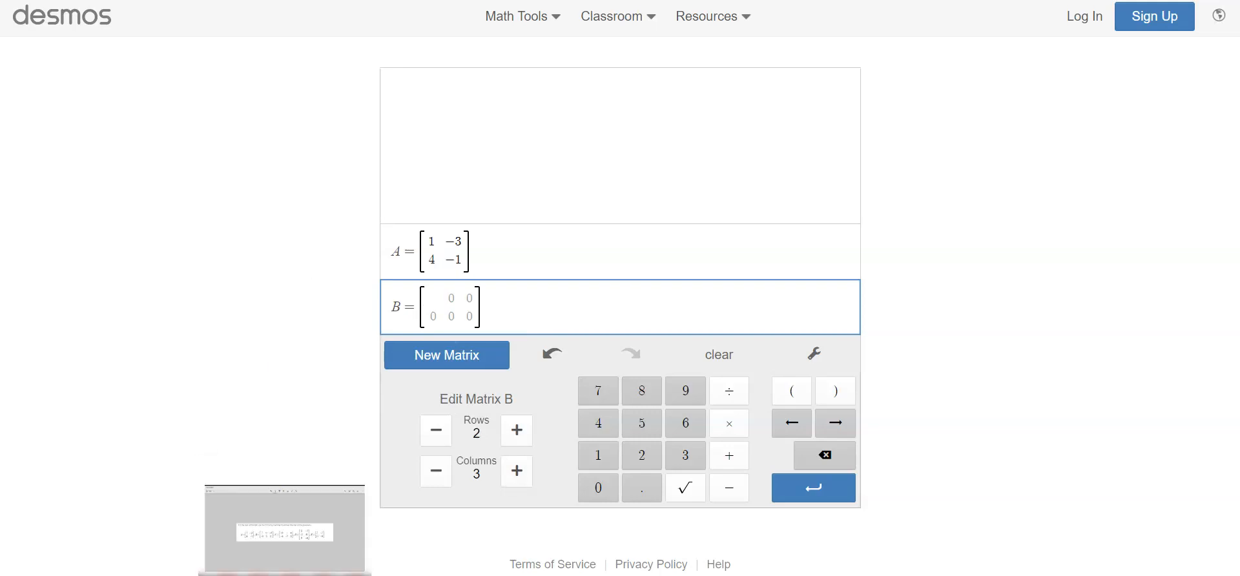
{"action": "left_click", "coordinate": [285, 575]}
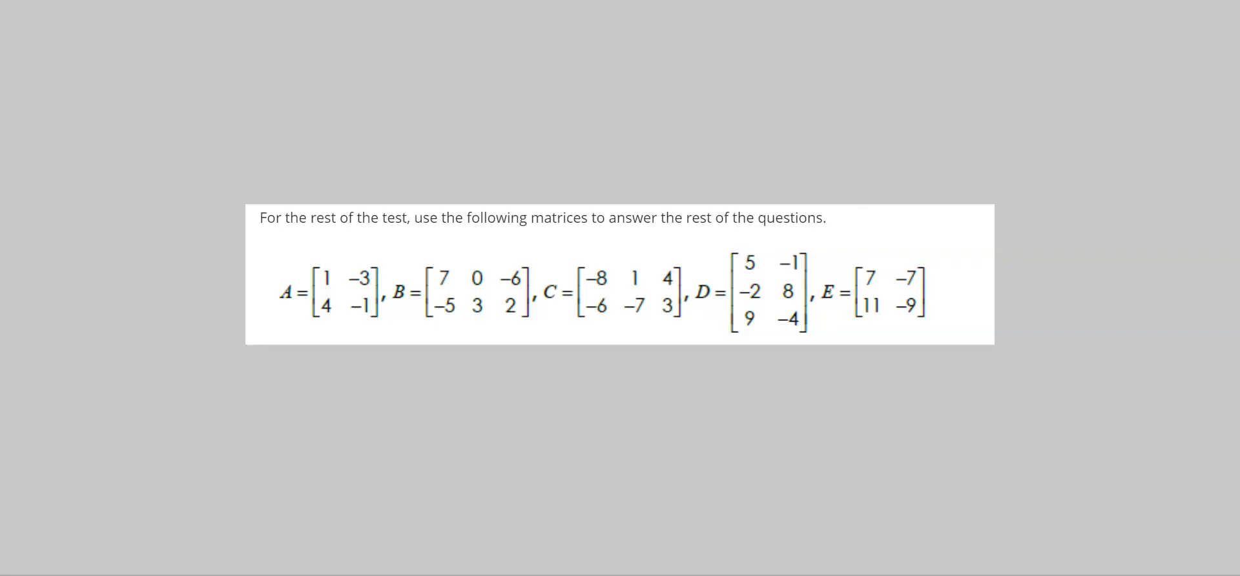
{"action": "left_click", "coordinate": [285, 574]}
{"action": "type", "text": "7"}
{"action": "key", "text": "Tab"}
{"action": "type", "text": "0"}
{"action": "key", "text": "Tab"}
{"action": "type", "text": "-6"}
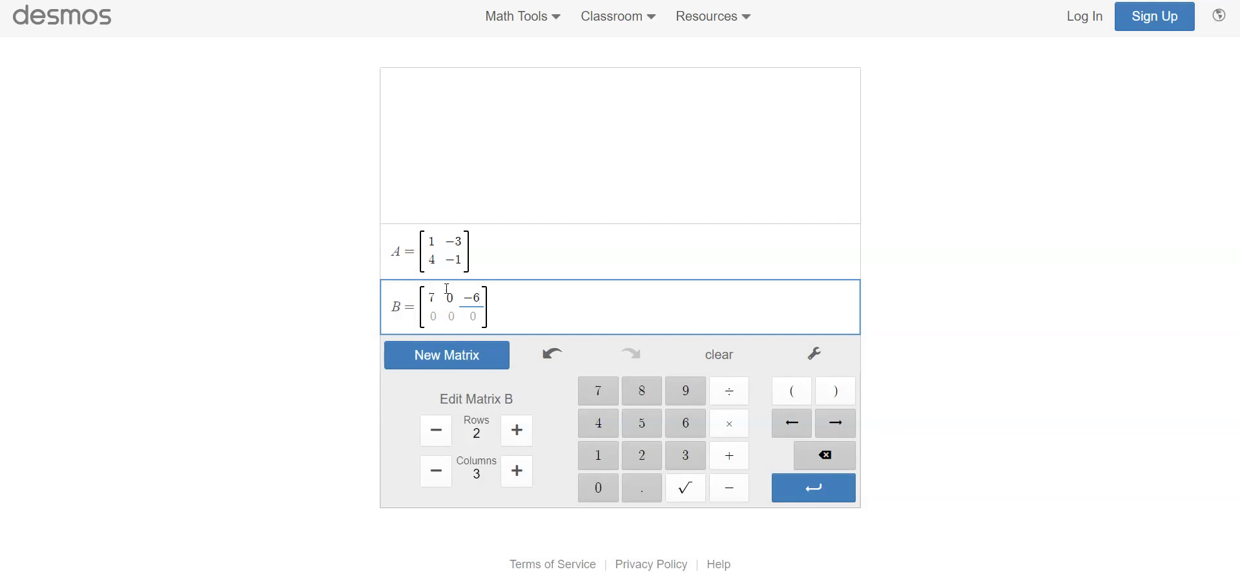
Complete matrix B with the second row −5, 3, 2
{"action": "key", "text": "Tab"}
{"action": "type", "text": "-5"}
{"action": "key", "text": "Tab"}
{"action": "type", "text": "3"}
{"action": "key", "text": "Tab"}
{"action": "type", "text": "2"}
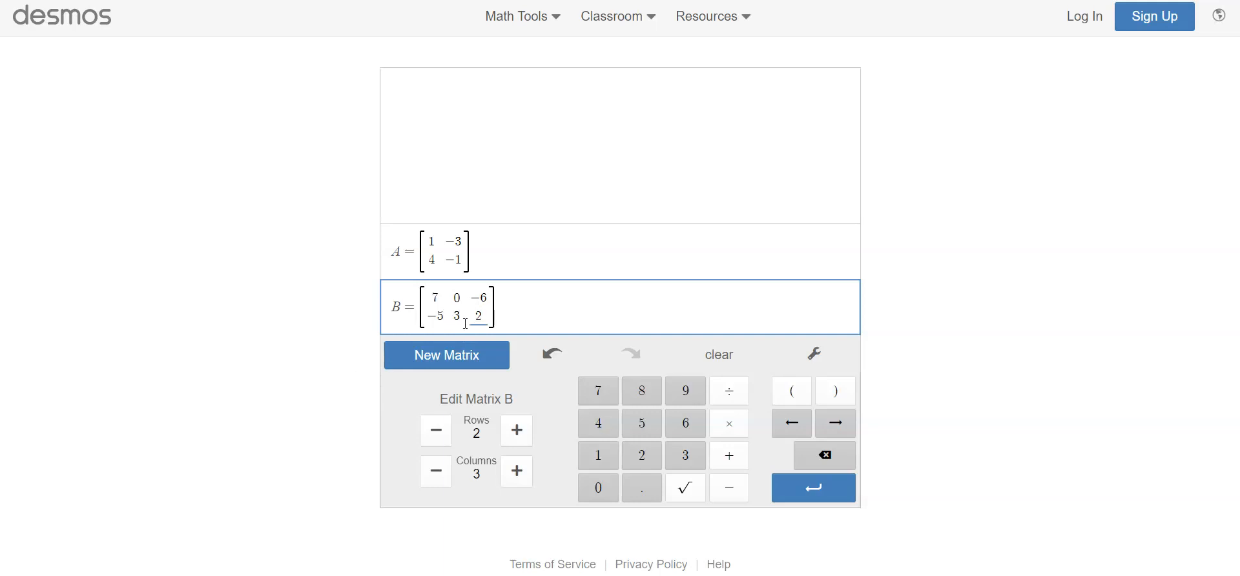
{"action": "key", "text": "Return"}
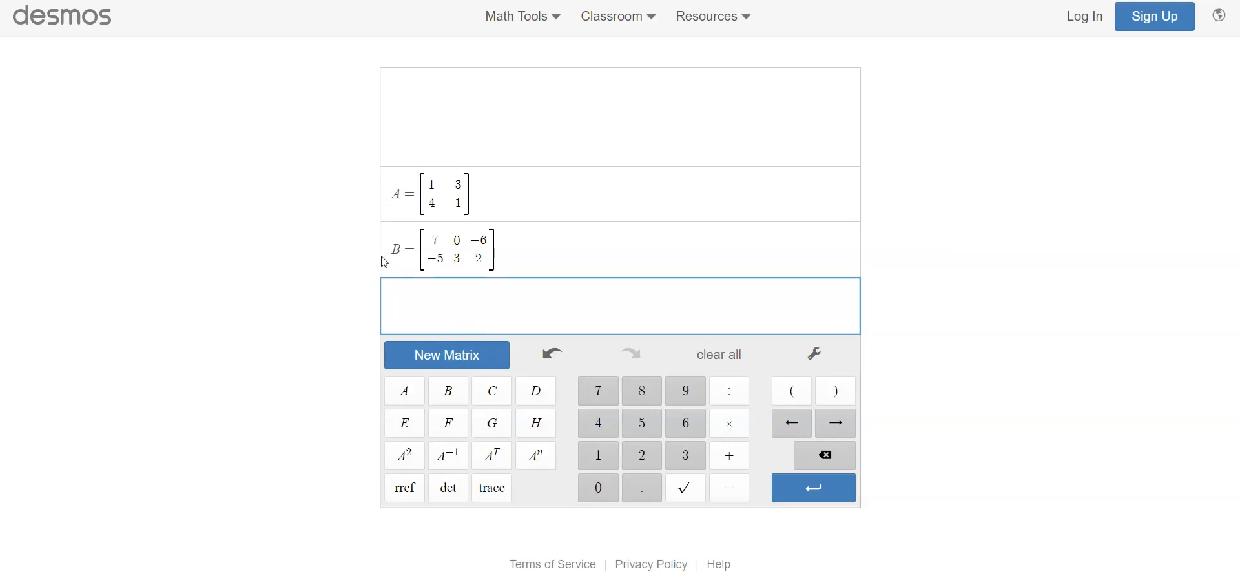
Create matrix C with 2 rows and 3 columns and enter its first row as −8, 1, 4
{"action": "left_click", "coordinate": [422, 361]}
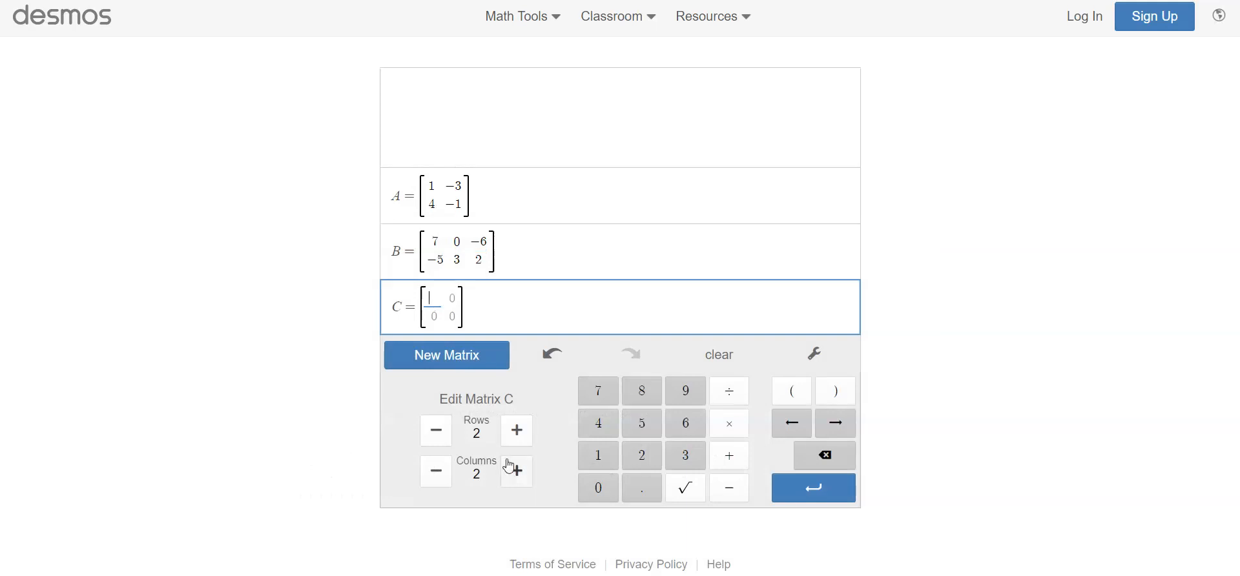
{"action": "left_click", "coordinate": [509, 466]}
{"action": "type", "text": "-8"}
{"action": "key", "text": "Tab"}
{"action": "type", "text": "1"}
{"action": "key", "text": "Tab"}
{"action": "type", "text": "4"}
{"action": "key", "text": "Tab"}
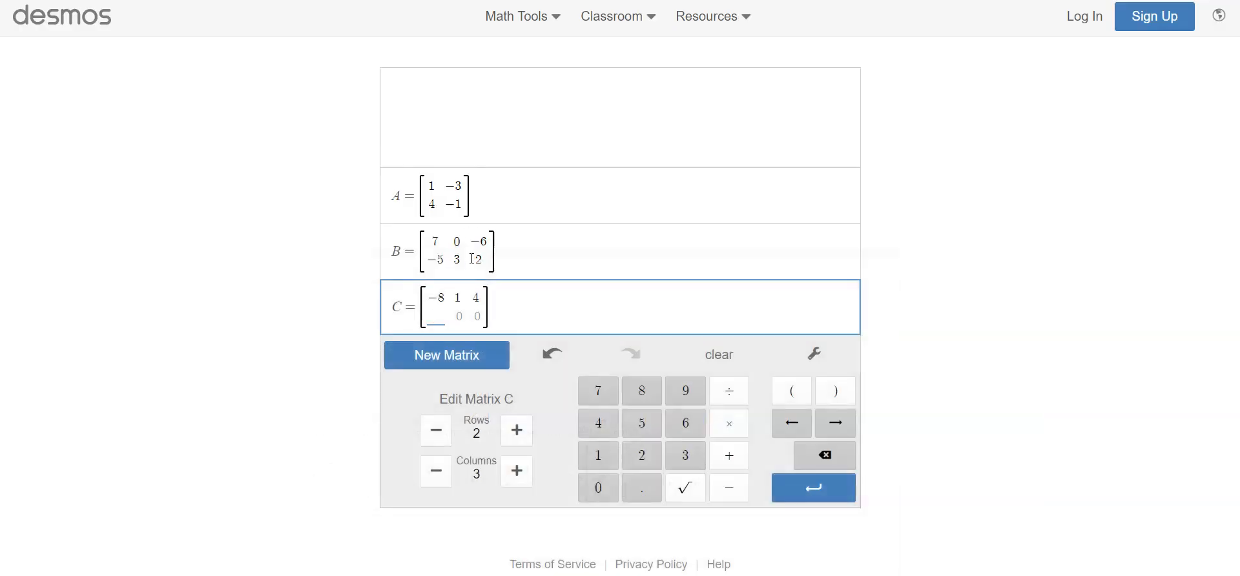
Complete matrix C with the second row −6, −7, 3
{"action": "type", "text": "-6"}
{"action": "key", "text": "Tab"}
{"action": "type", "text": "-7"}
{"action": "key", "text": "Tab"}
{"action": "type", "text": "3"}
{"action": "key", "text": "Return"}
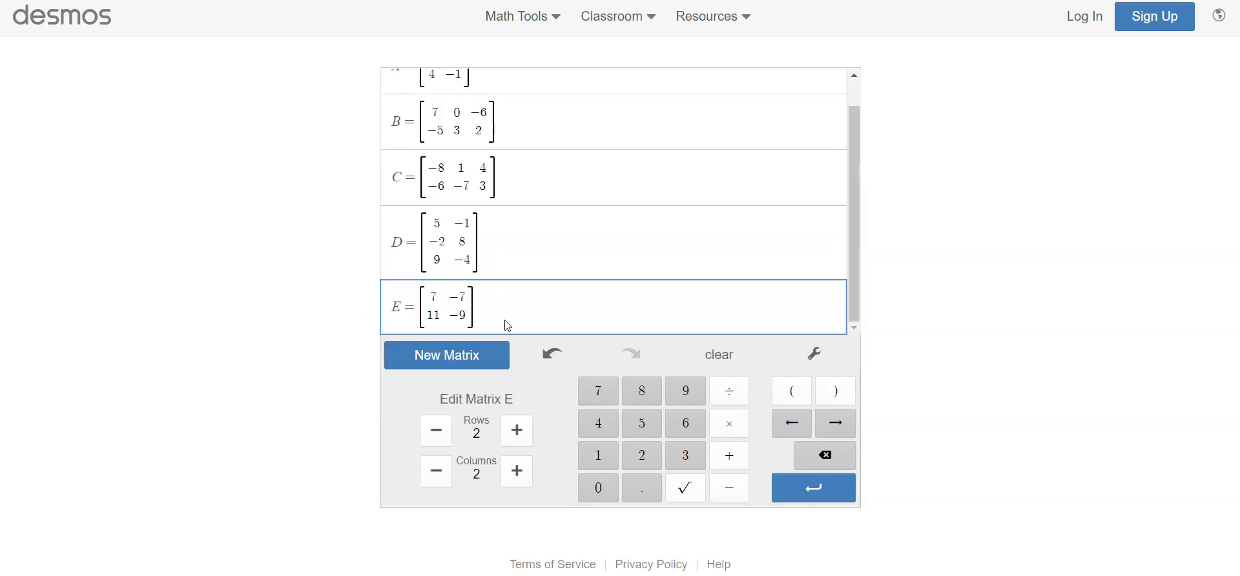
Finish the entry of matrix E and review the defined matrices A through E
{"action": "key", "text": "Return"}
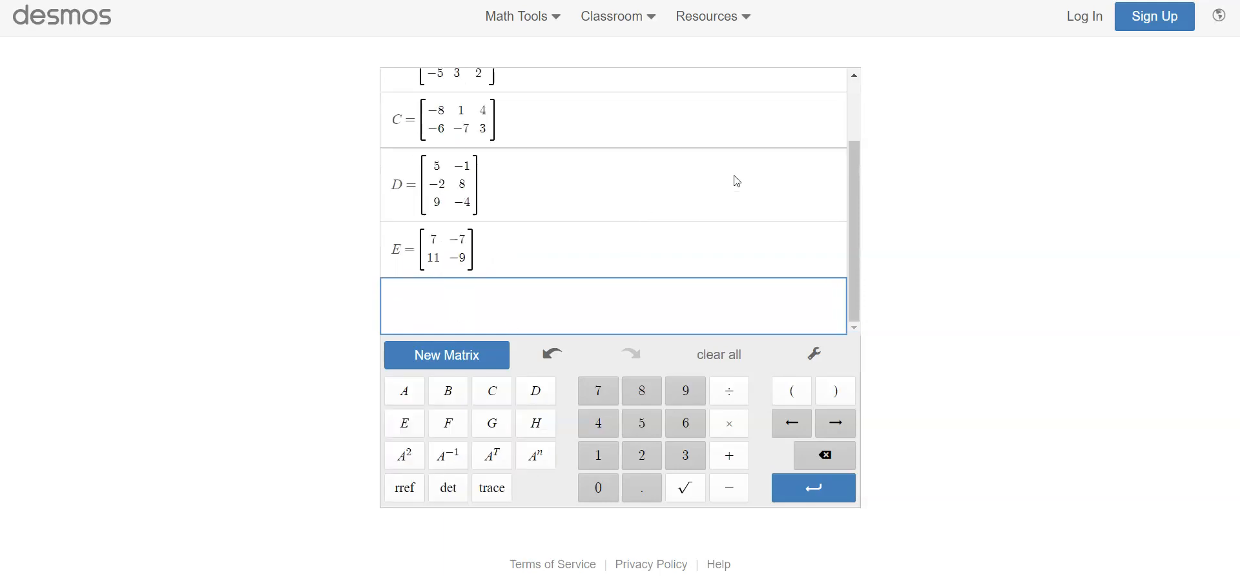
{"action": "scroll", "coordinate": [858, 159], "scroll_direction": "up", "scroll_amount": 1}
{"action": "scroll", "coordinate": [866, 141], "scroll_direction": "up", "scroll_amount": 1}
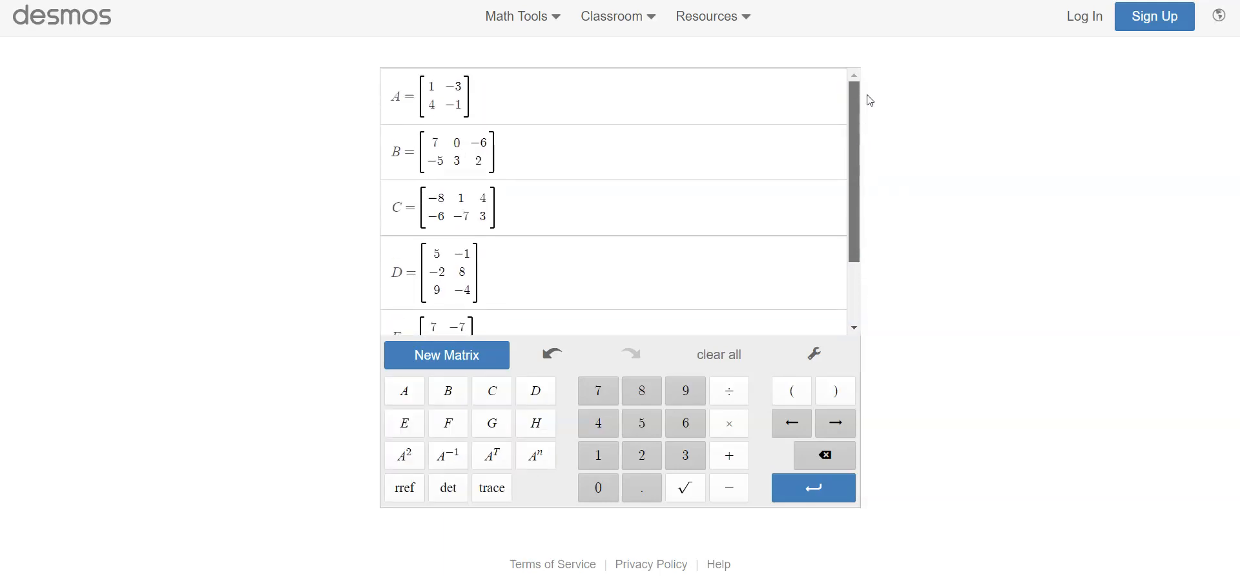
{"action": "scroll", "coordinate": [866, 116], "scroll_direction": "down", "scroll_amount": 2}
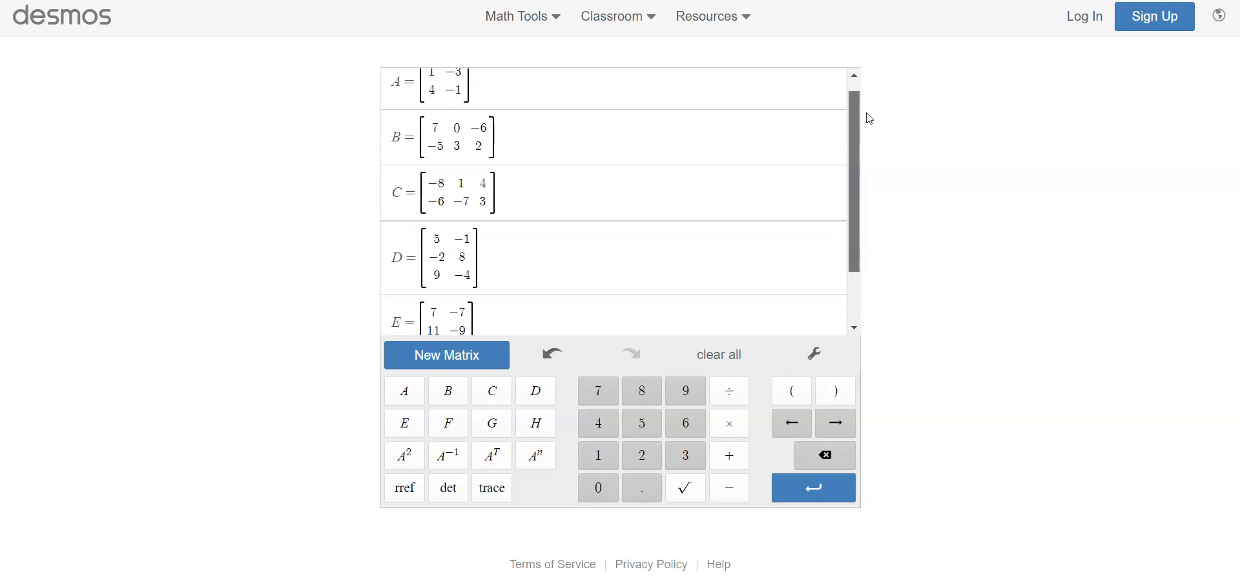
{"action": "scroll", "coordinate": [869, 137], "scroll_direction": "down", "scroll_amount": 3}
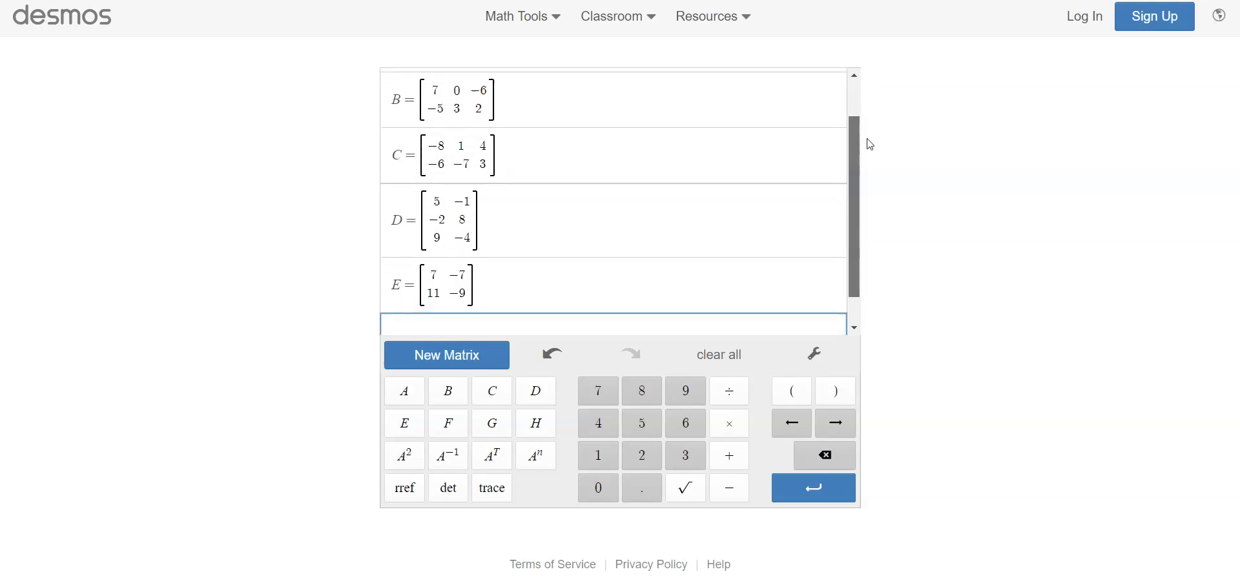
{"action": "right_click", "coordinate": [854, 156]}
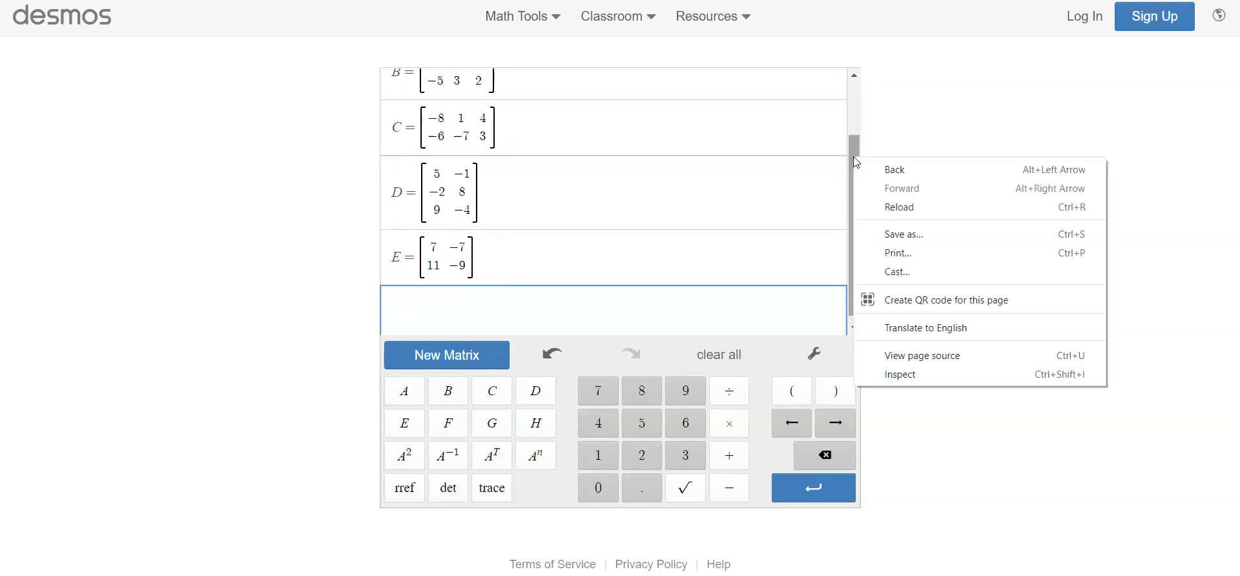
{"action": "left_click", "coordinate": [946, 94]}
{"action": "scroll", "coordinate": [859, 171], "scroll_direction": "down", "scroll_amount": 1}
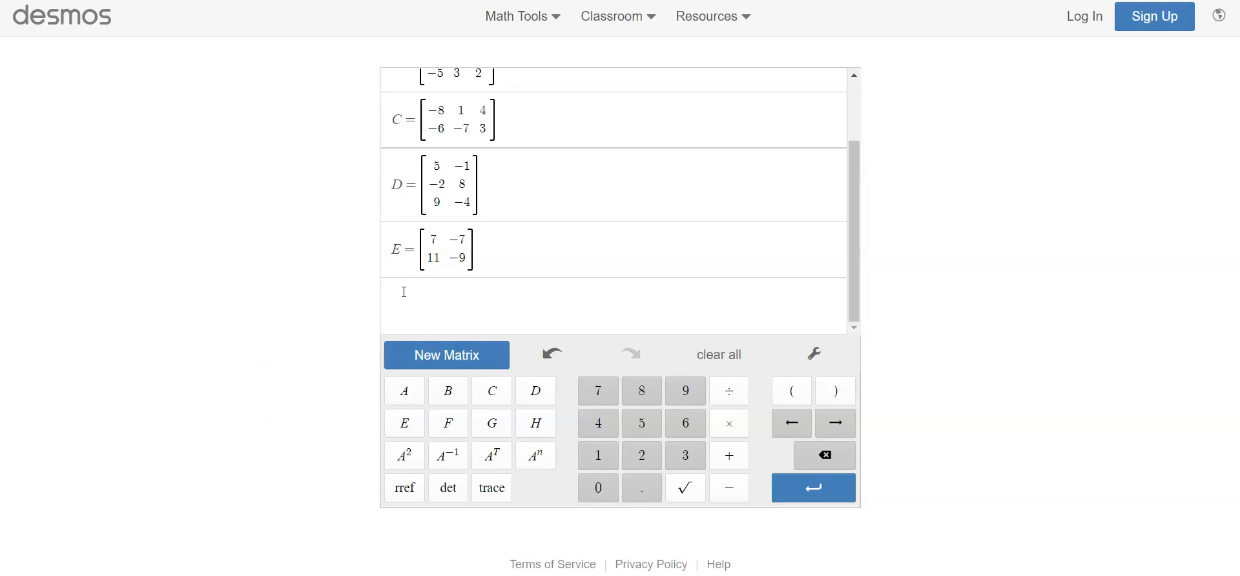
Calculate the matrix sum B + C on a new line
{"action": "left_click", "coordinate": [425, 295]}
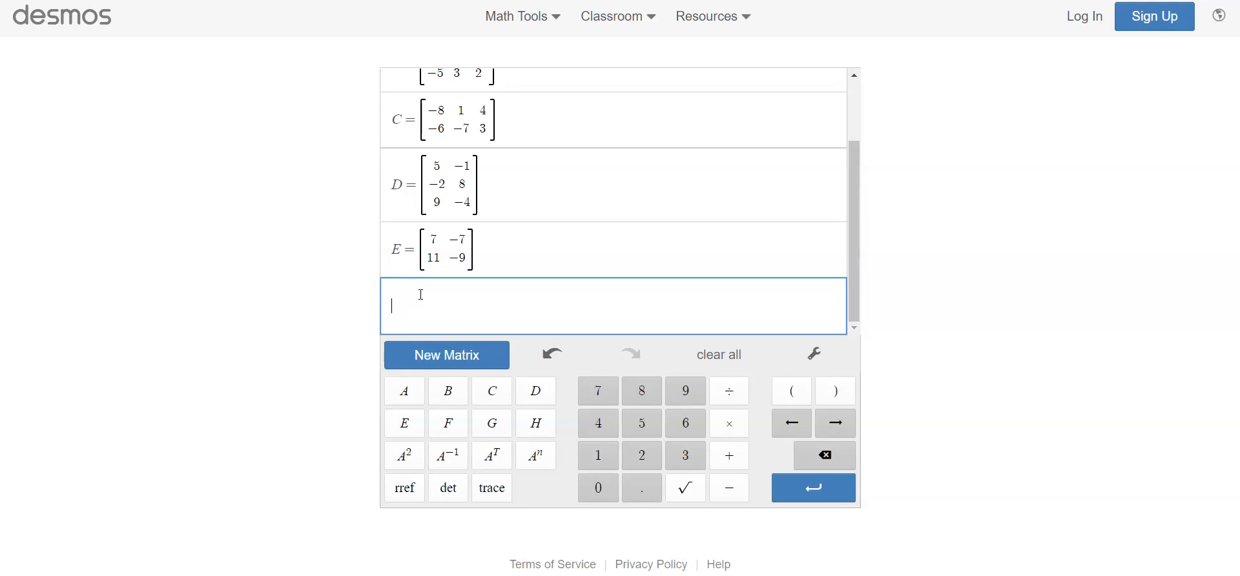
{"action": "type", "text": "B"}
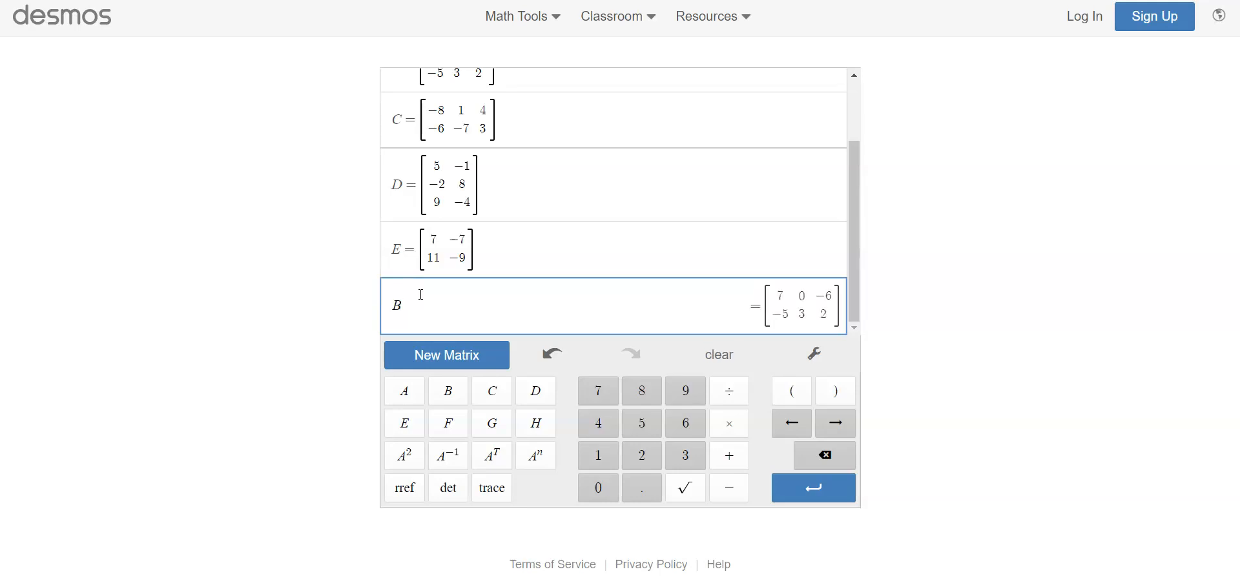
{"action": "type", "text": "+C"}
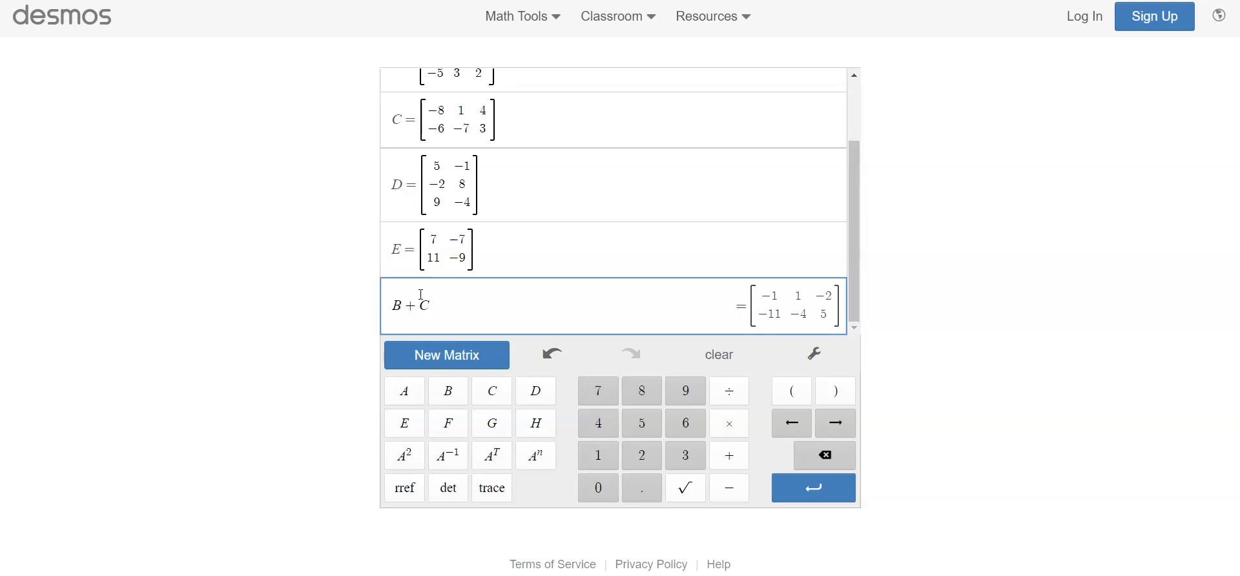
{"action": "key", "text": "Return"}
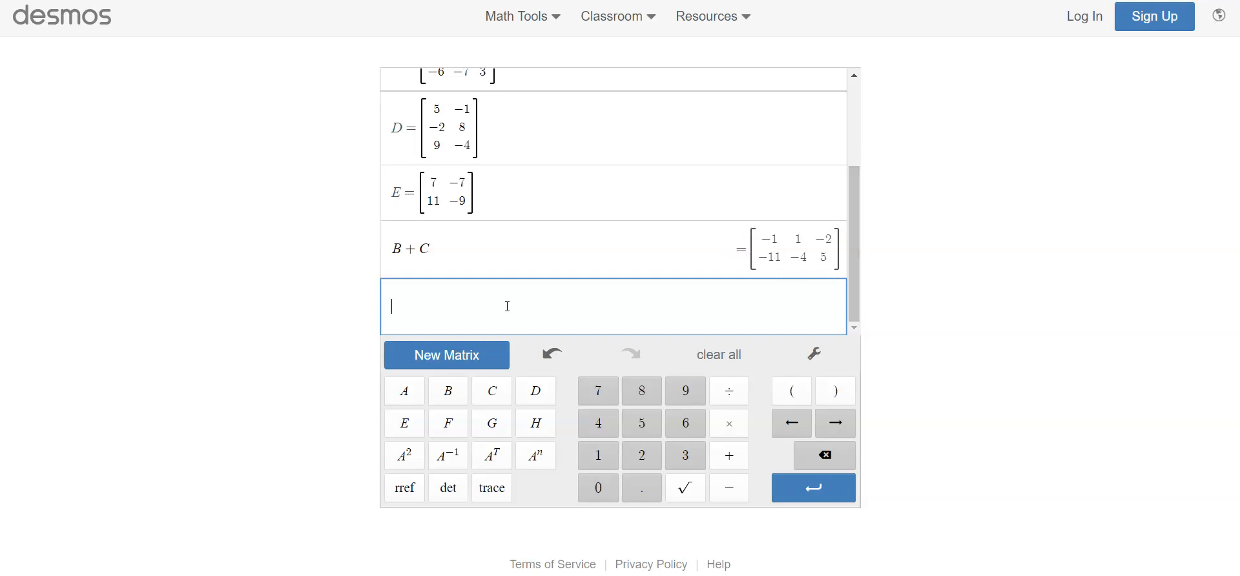
Try to calculate the sum A + B, check its warning, and clear the expression
{"action": "type", "text": "A+B"}
{"action": "mouse_move", "coordinate": [829, 310]}
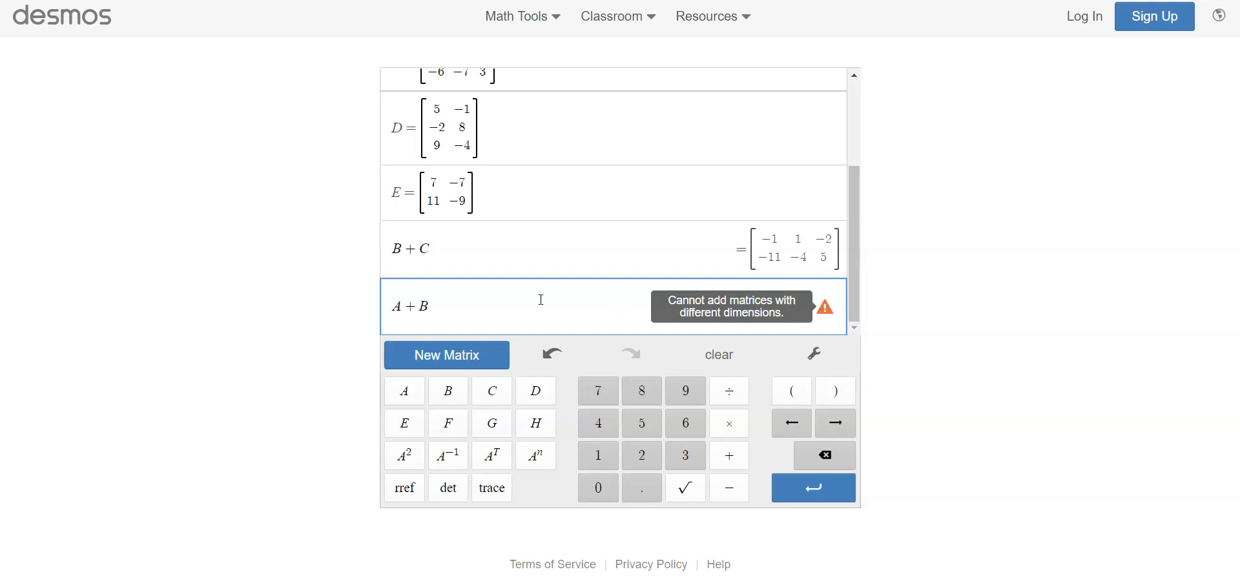
{"action": "left_click_drag", "start_coordinate": [497, 309], "coordinate": [228, 324]}
{"action": "key", "text": "BackSpace"}
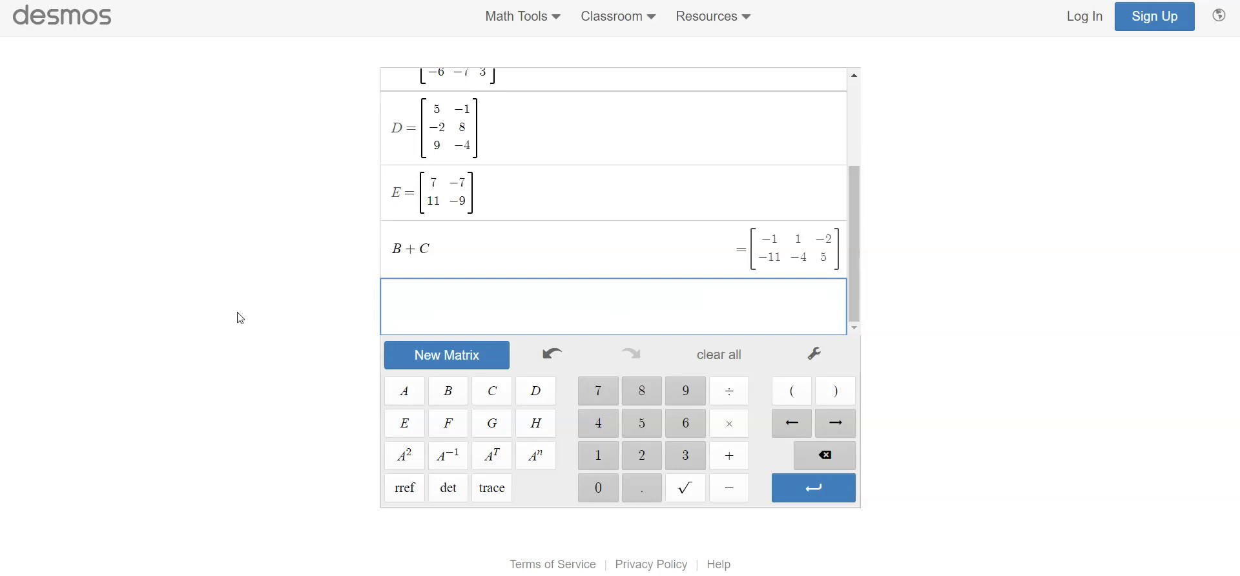
Calculate the matrix product AB
{"action": "type", "text": "AB"}
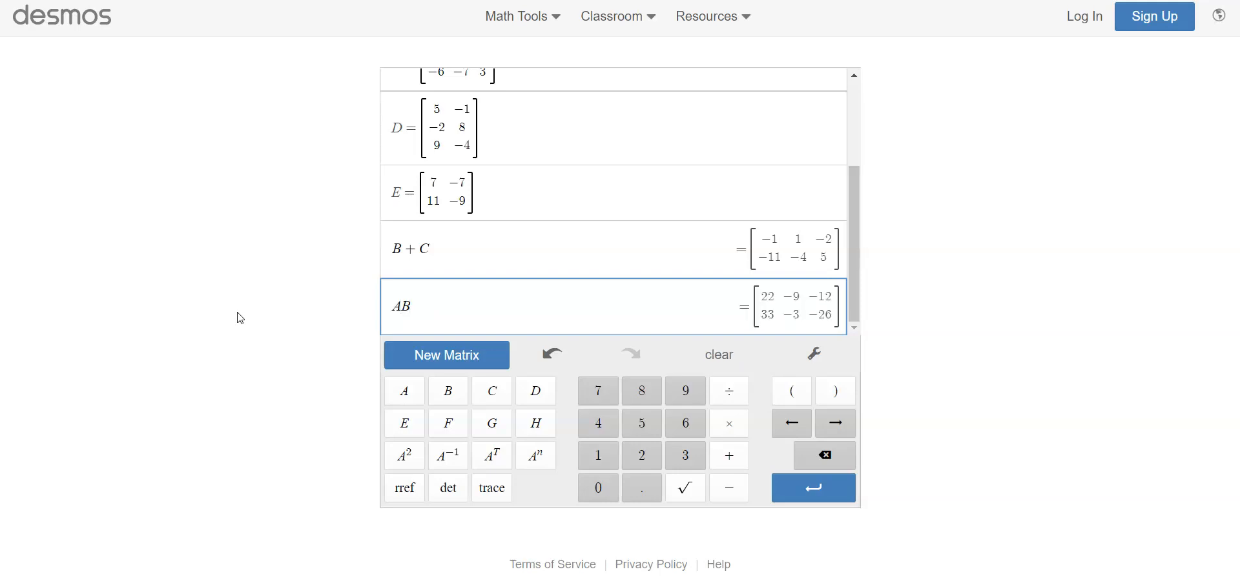
{"action": "key", "text": "Return"}
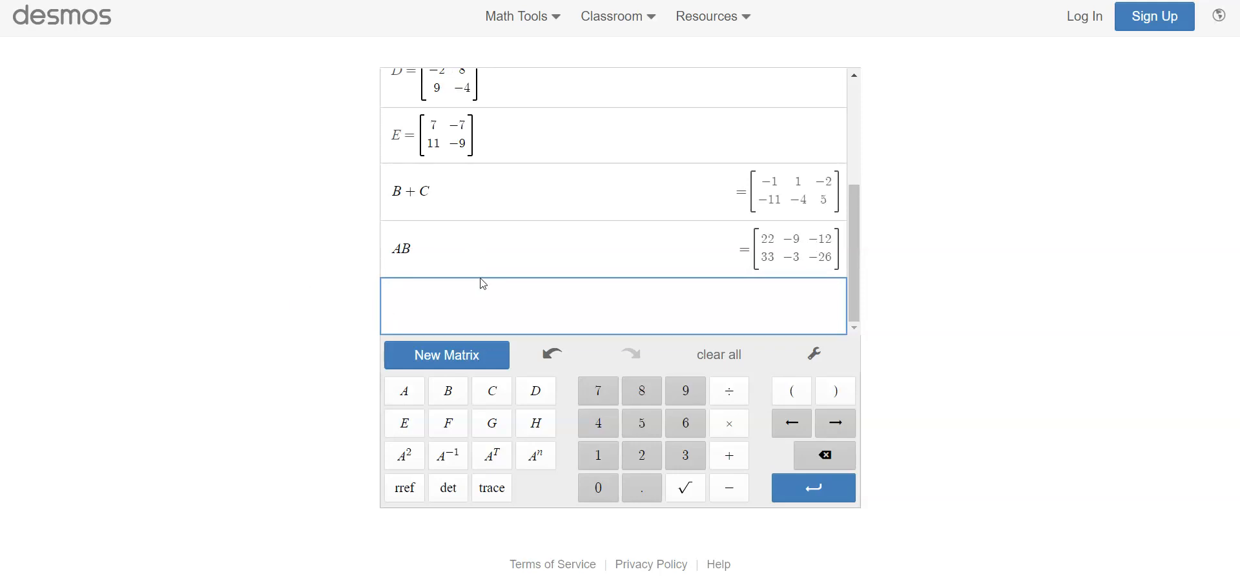
{"action": "type", "text": "AE"}
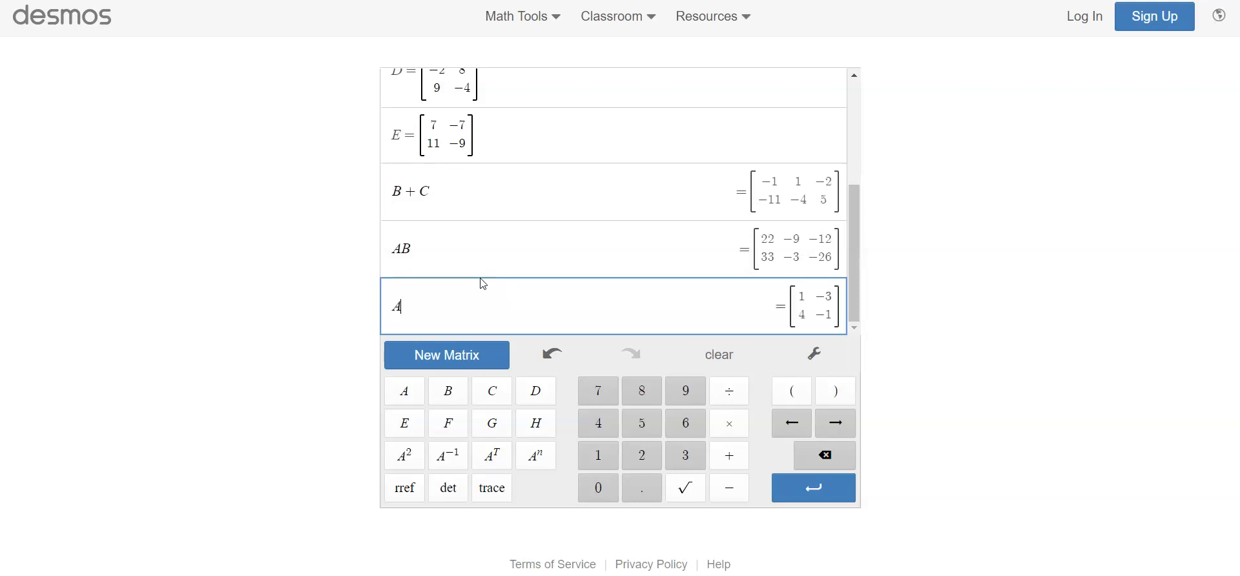
{"action": "key", "text": "BackSpace"}
{"action": "key", "text": "BackSpace"}
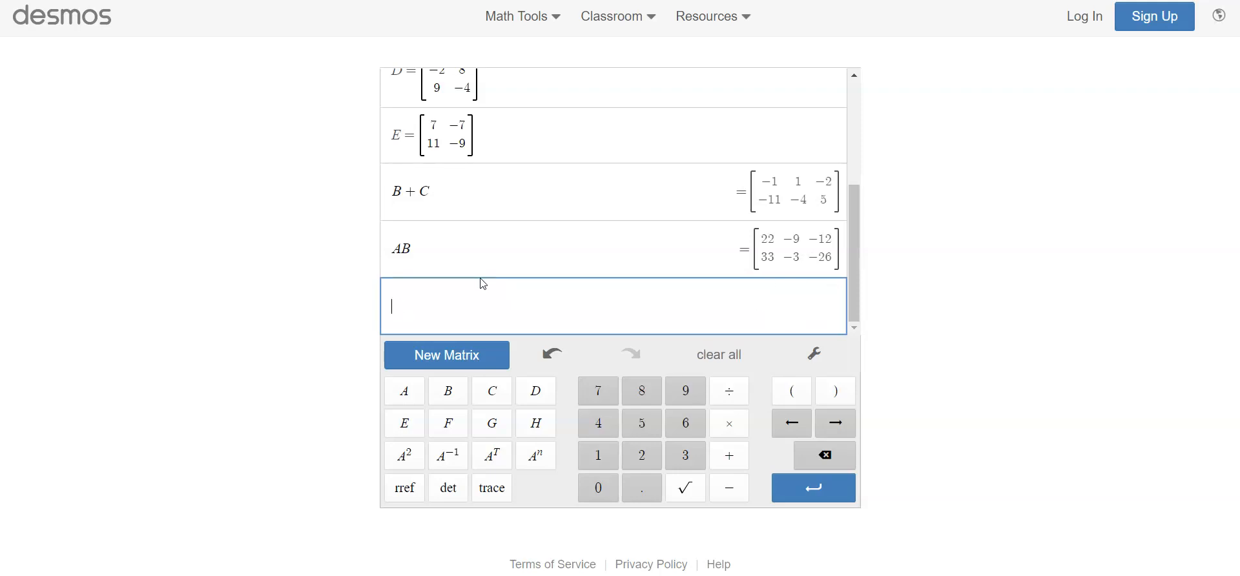
Try to calculate the matrix product BC and keep the expression as its own line
{"action": "type", "text": "BC"}
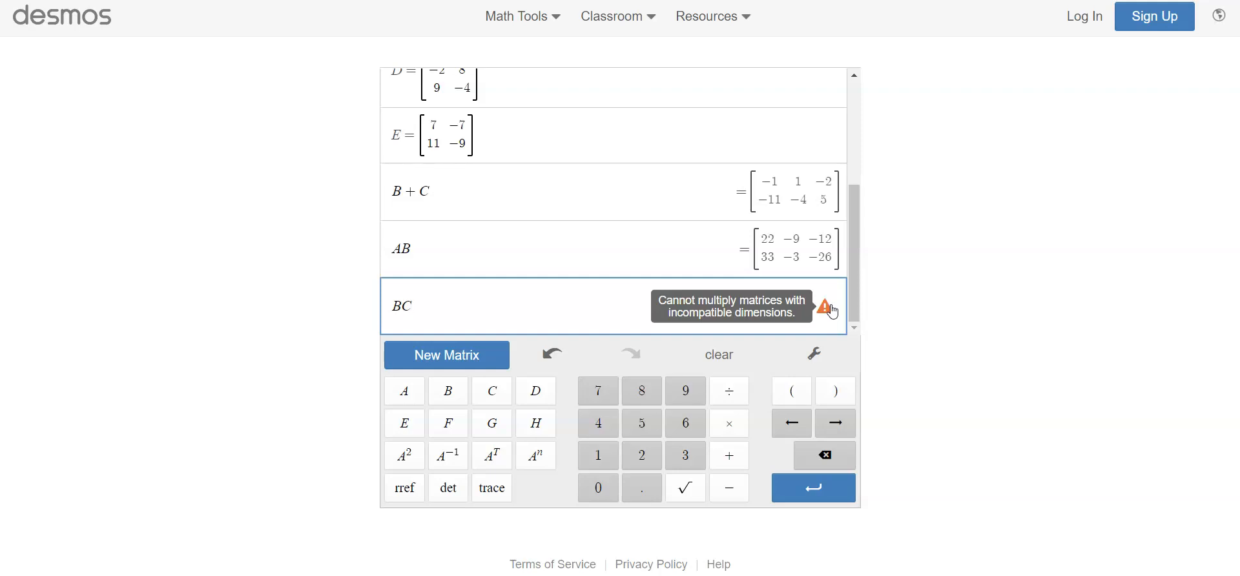
{"action": "left_click_drag", "start_coordinate": [420, 304], "coordinate": [347, 305]}
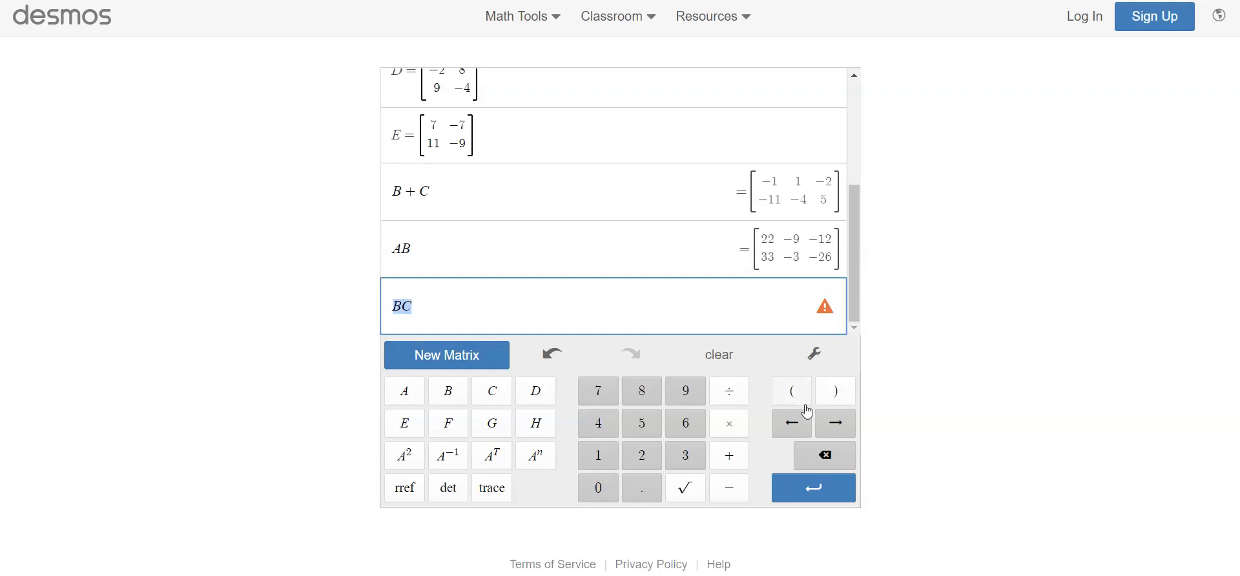
{"action": "left_click", "coordinate": [814, 488]}
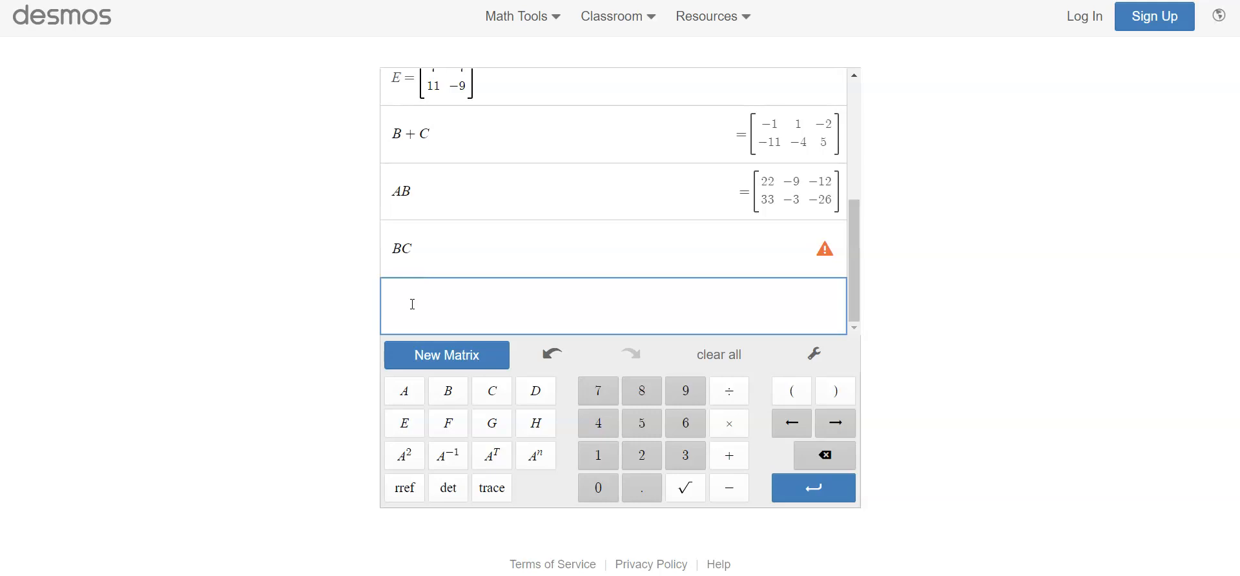
Calculate the scalar multiple 1/2 A on the new line
{"action": "type", "text": "1/2A"}
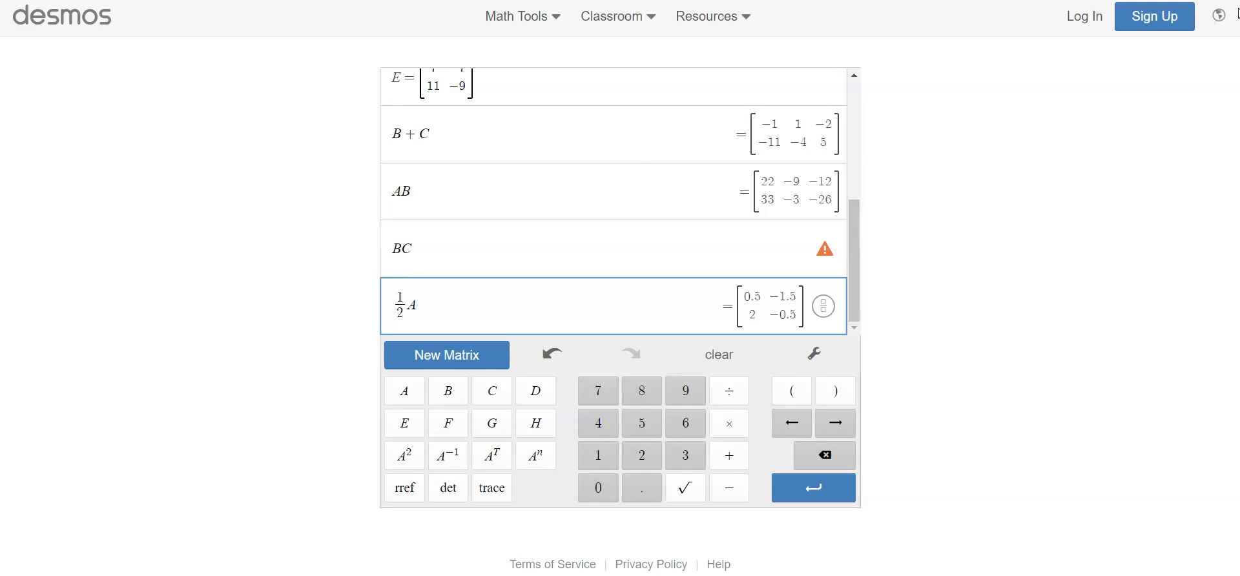
Keep the 1/2 A expression as its own line and display its result matrix as fractions
{"action": "key", "text": "Return"}
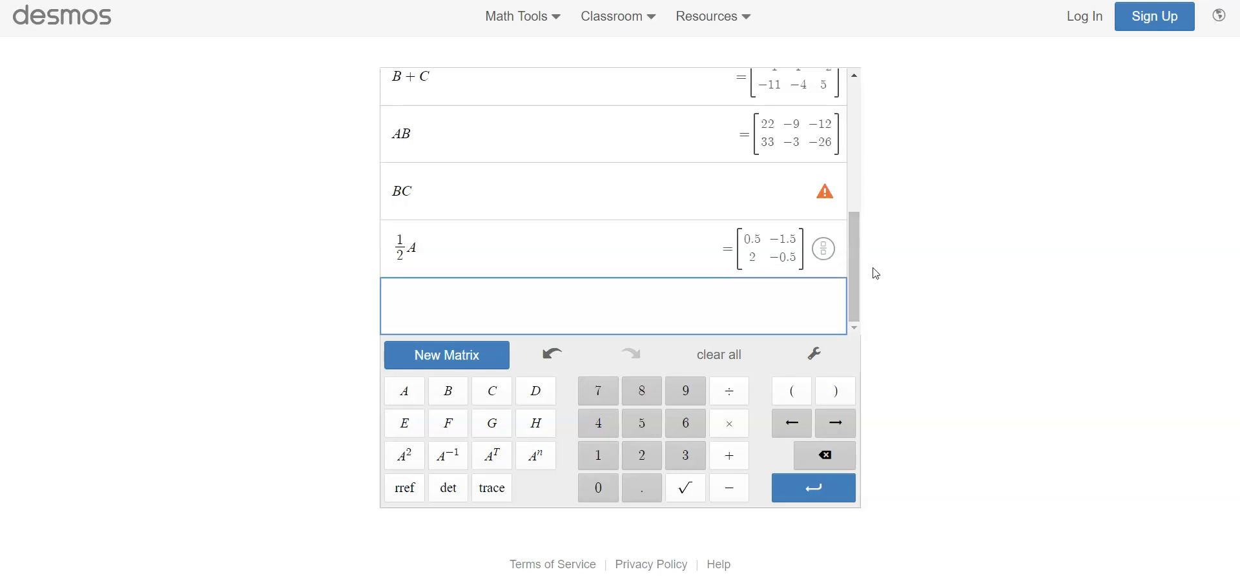
{"action": "left_click", "coordinate": [825, 253]}
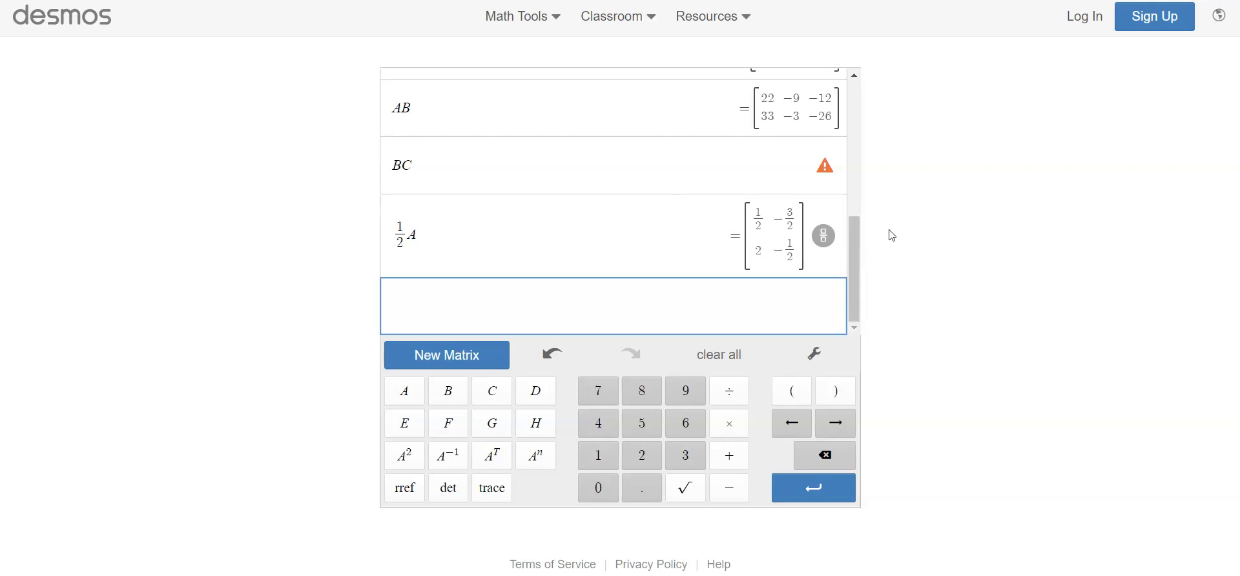
{"action": "scroll", "coordinate": [863, 227], "scroll_direction": "up", "scroll_amount": 1}
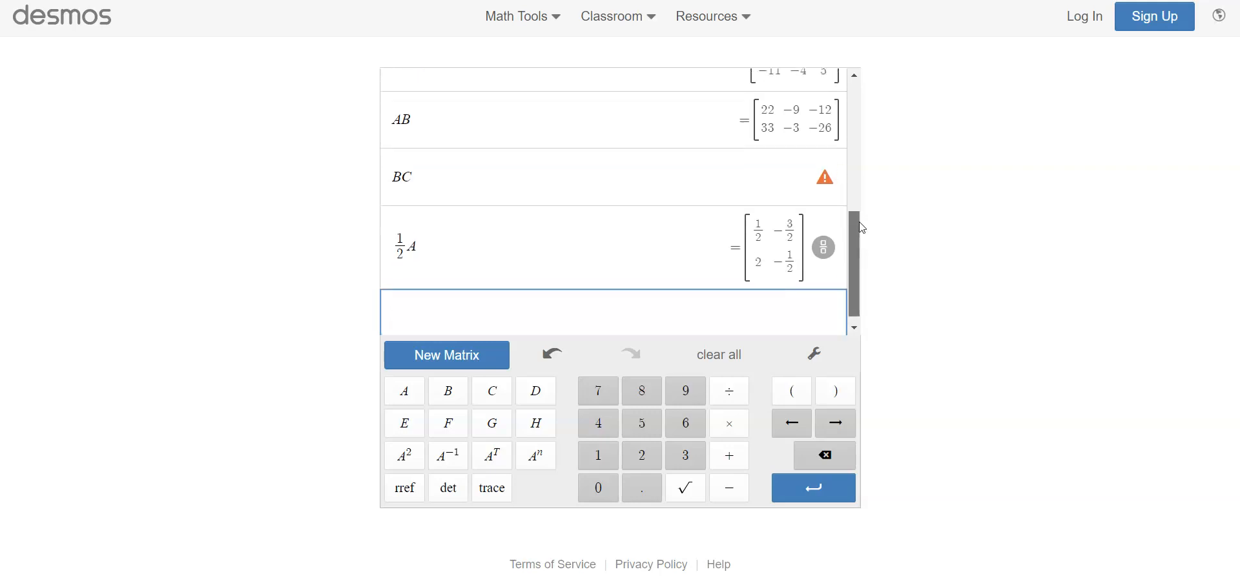
{"action": "scroll", "coordinate": [556, 259], "scroll_direction": "down", "scroll_amount": 1}
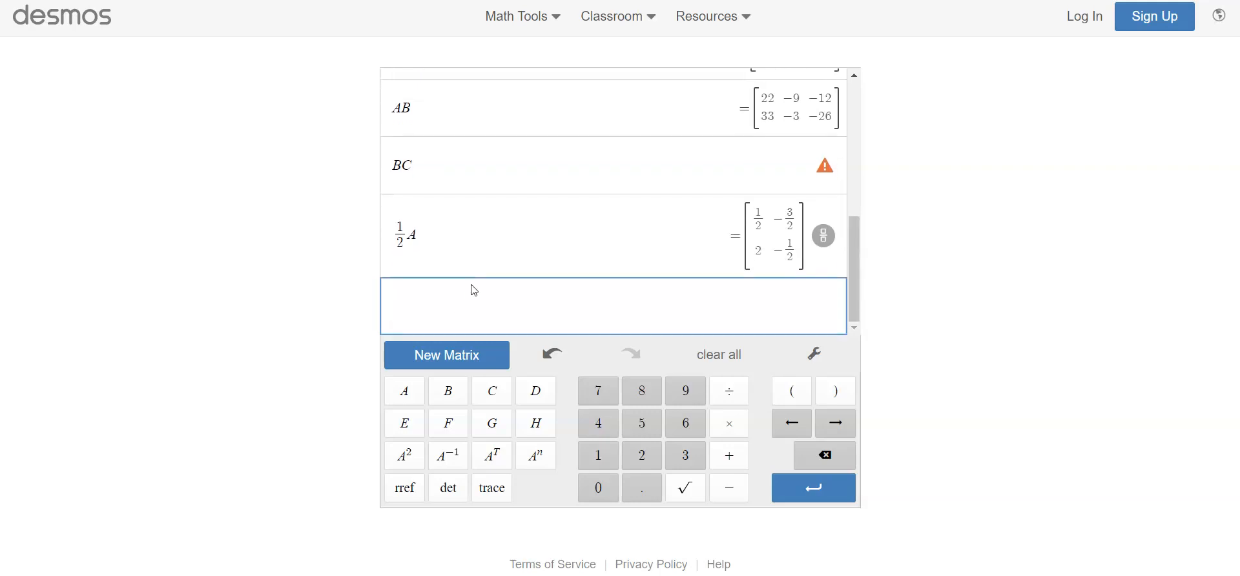
Calculate the matrix combination 2B + 3C on the new line
{"action": "scroll", "coordinate": [475, 289], "scroll_direction": "up", "scroll_amount": 4}
{"action": "scroll", "coordinate": [478, 289], "scroll_direction": "down", "scroll_amount": 4}
{"action": "type", "text": "2B+3C"}
{"action": "key", "text": "Return"}
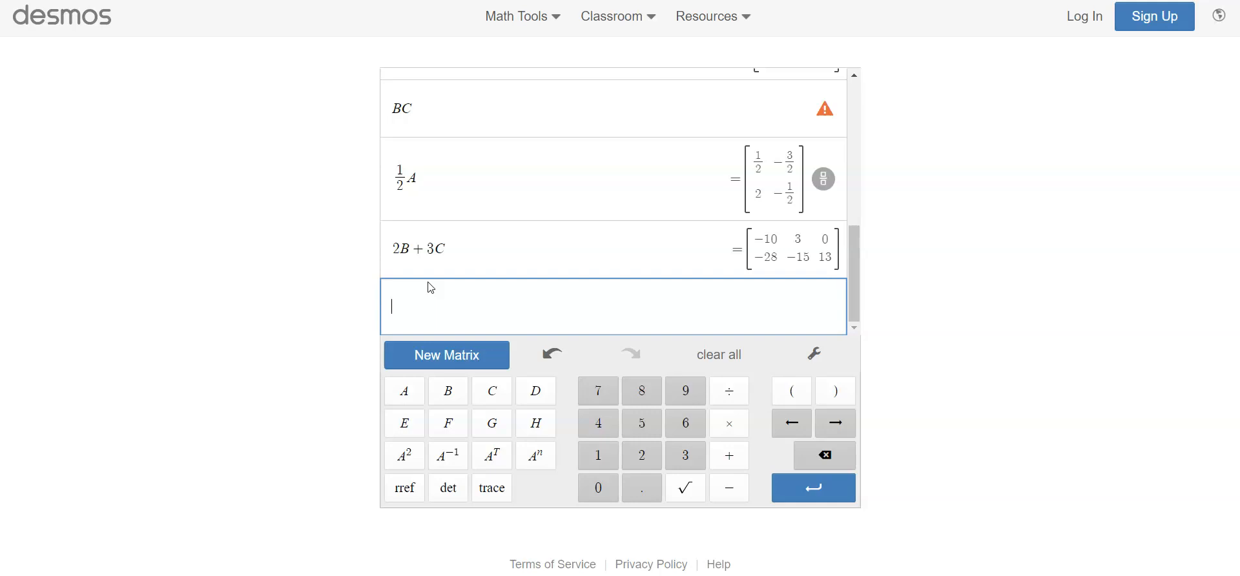
Try the matrix name as uppercase A and as lowercase a, check the warning, and clear the line
{"action": "type", "text": "A"}
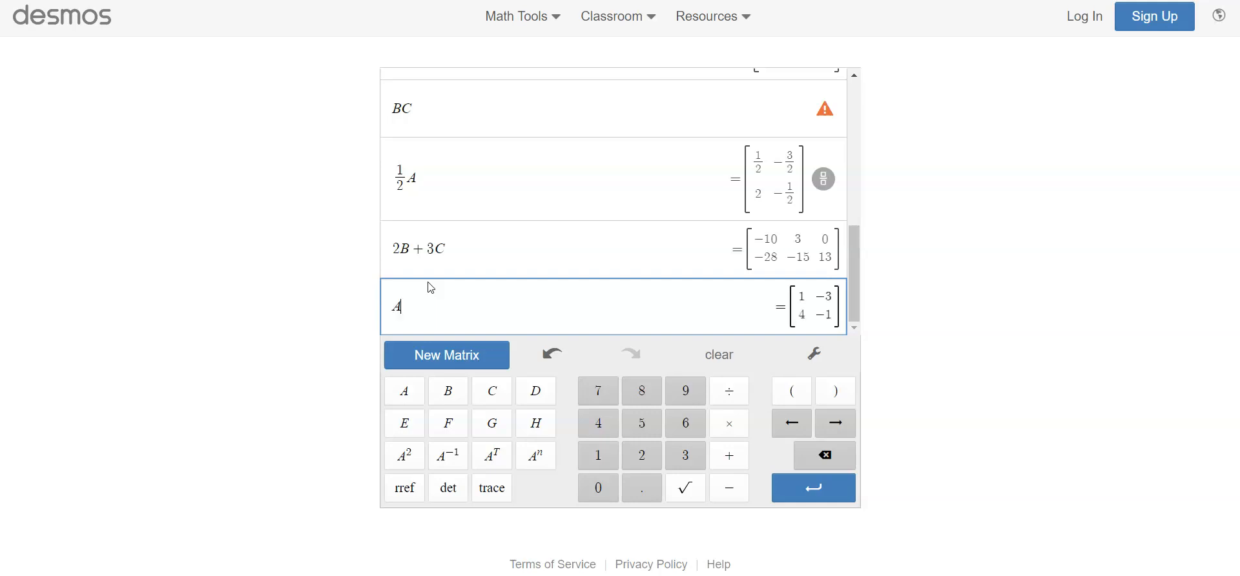
{"action": "key", "text": "BackSpace"}
{"action": "type", "text": "d"}
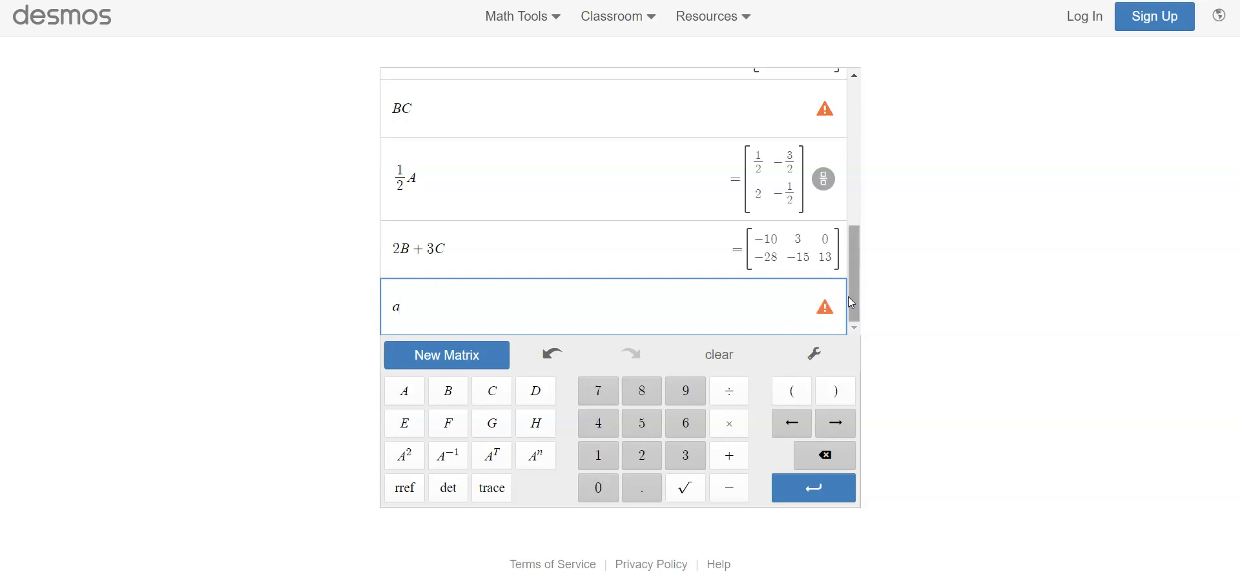
{"action": "mouse_move", "coordinate": [827, 317]}
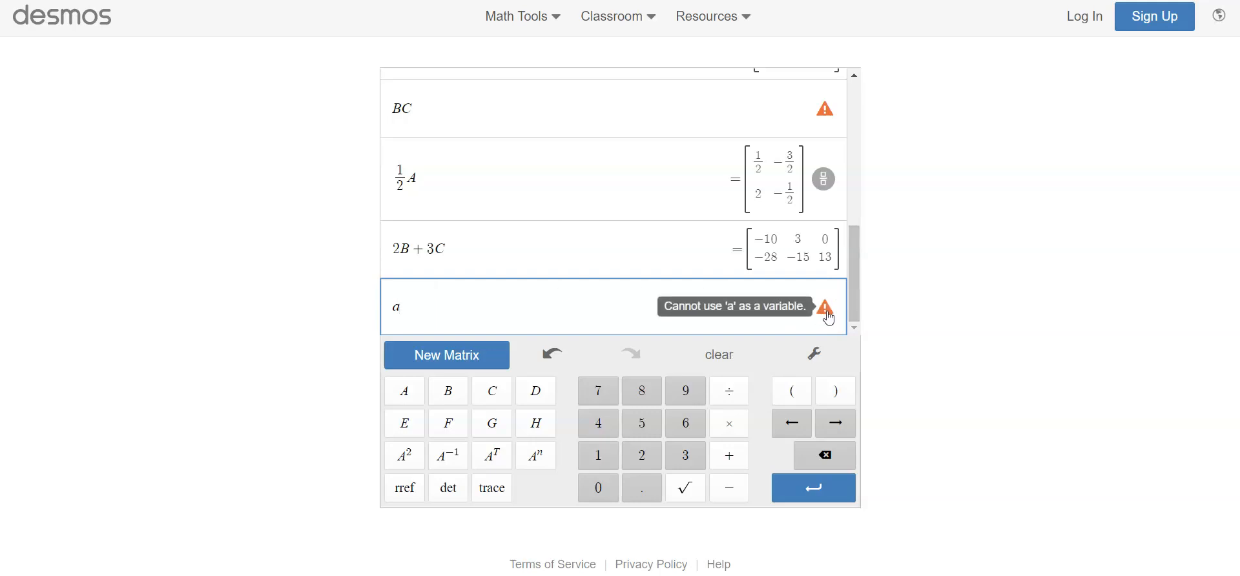
{"action": "key", "text": "BackSpace"}
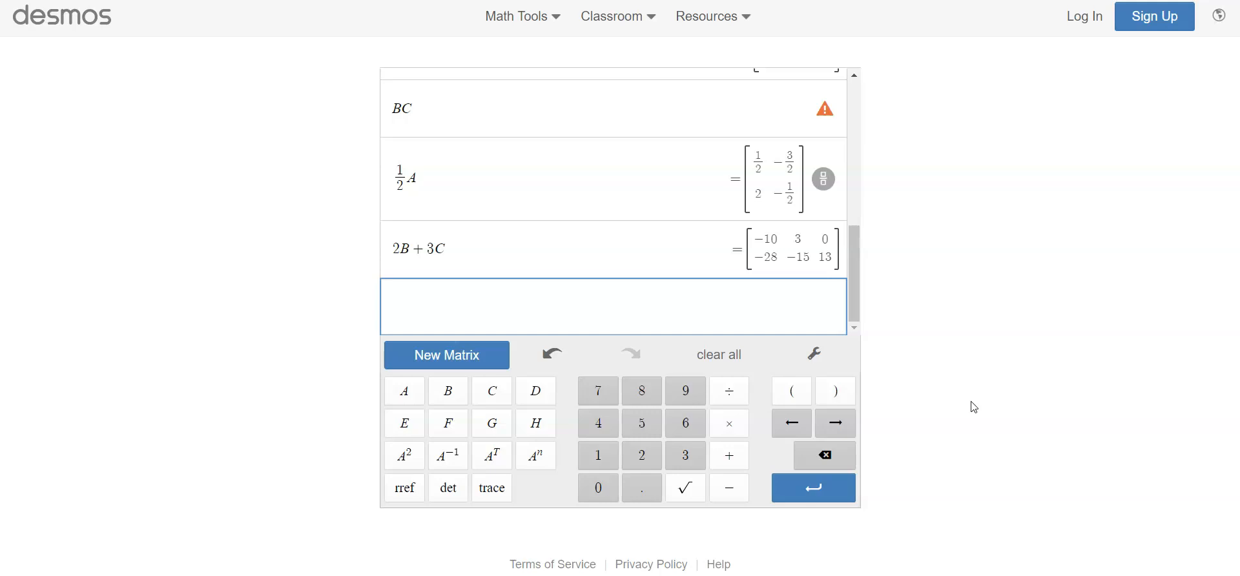
Try changing the first-row, second-column entry of matrix A to -2, restore it to -3, and remove the blank line inserted below the matrix
{"action": "left_click_drag", "start_coordinate": [850, 255], "coordinate": [851, 103]}
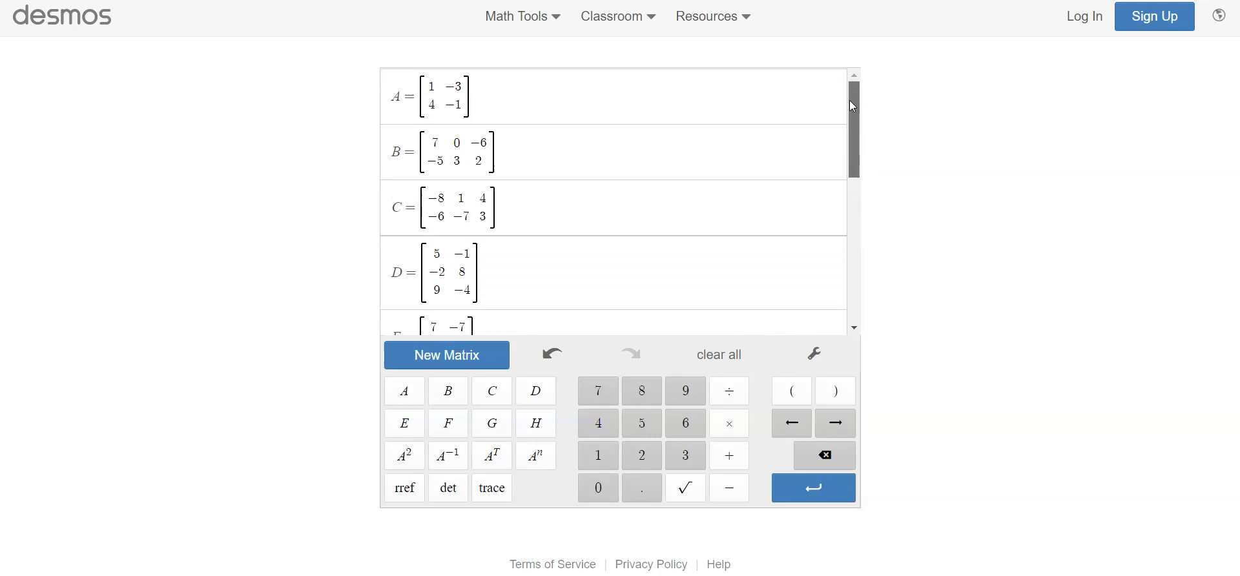
{"action": "left_click_drag", "start_coordinate": [855, 103], "coordinate": [855, 103]}
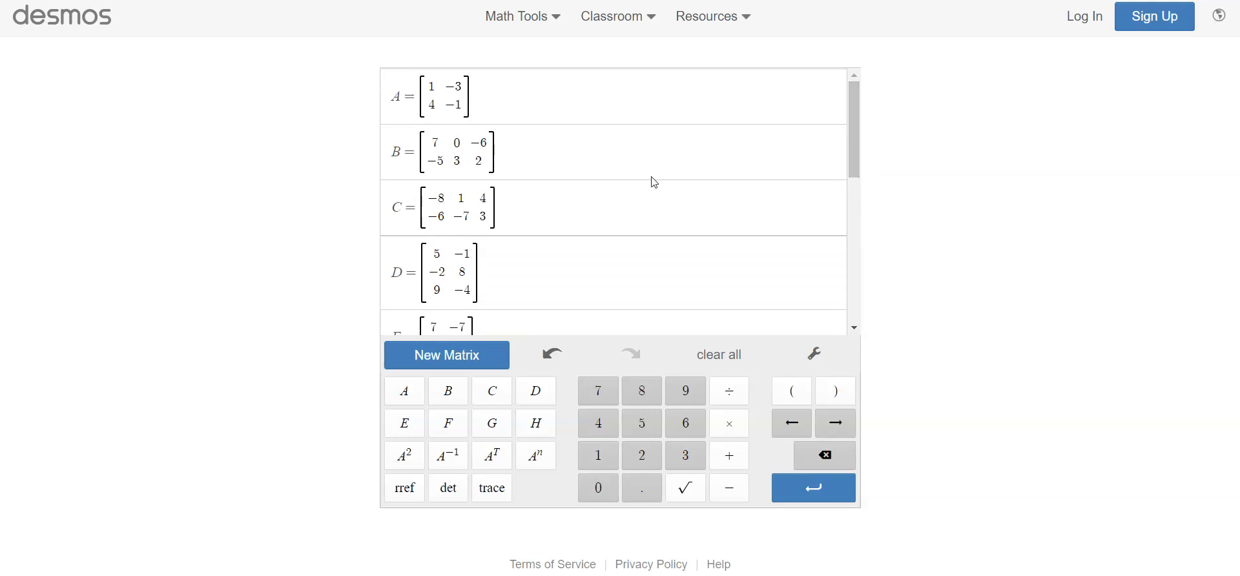
{"action": "left_click", "coordinate": [463, 88]}
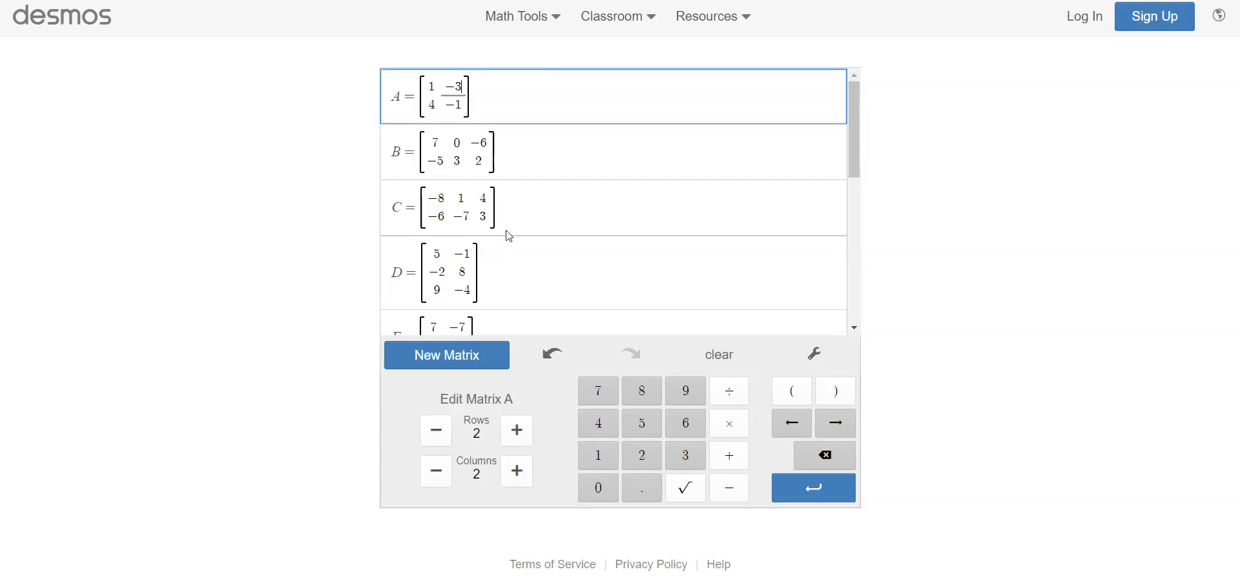
{"action": "key", "text": "BackSpace"}
{"action": "type", "text": "2"}
{"action": "key", "text": "BackSpace"}
{"action": "type", "text": "3"}
{"action": "key", "text": "Return"}
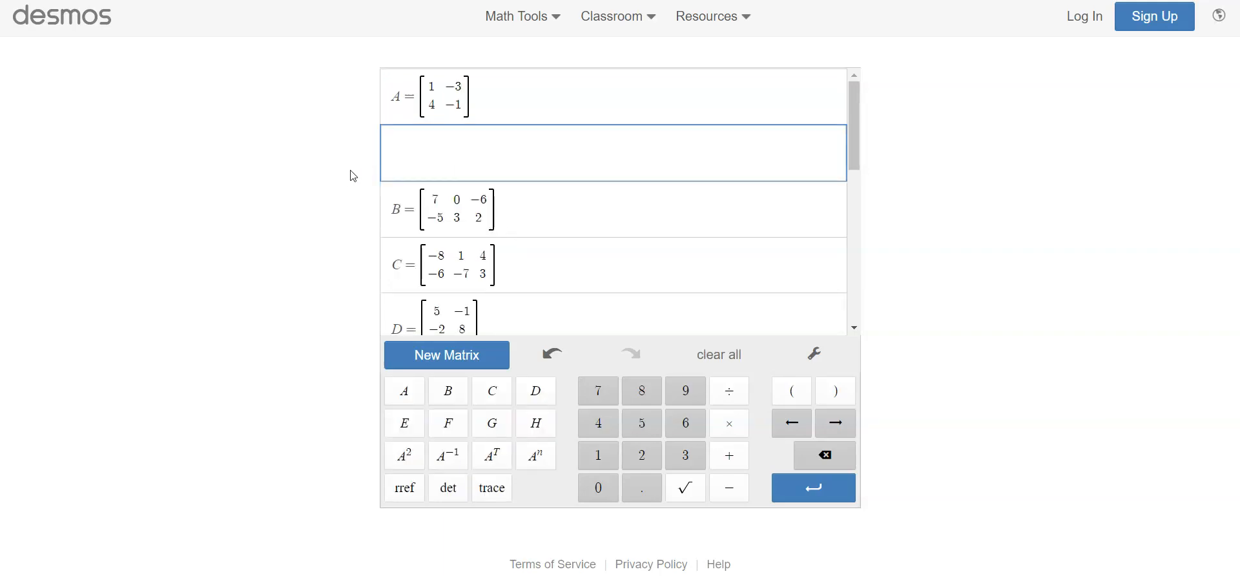
{"action": "key", "text": "BackSpace"}
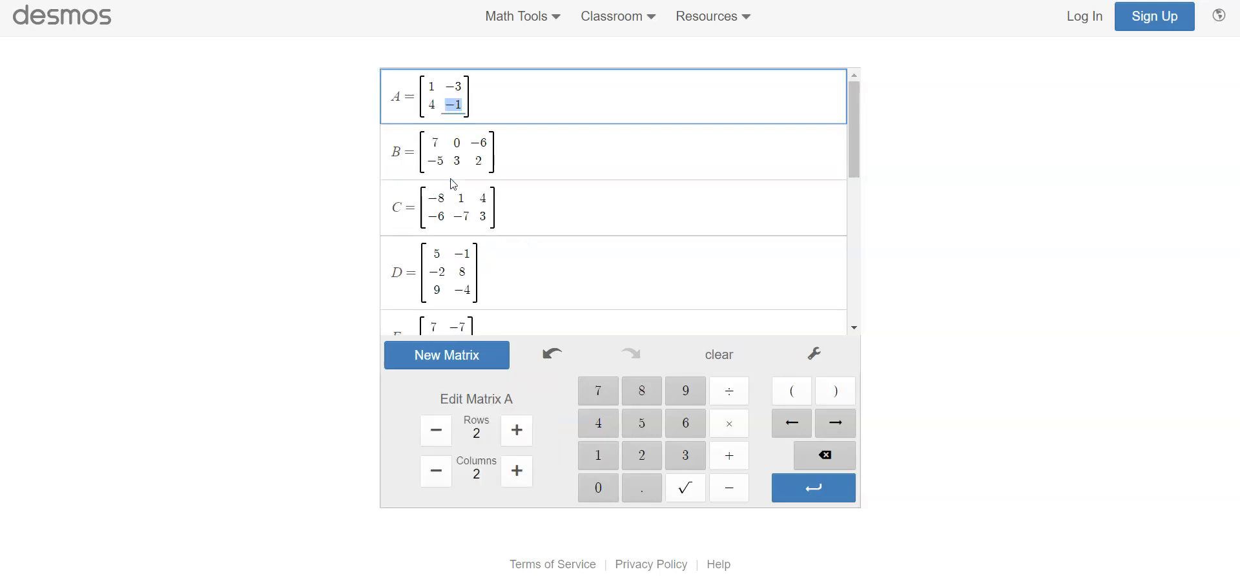
{"action": "left_click", "coordinate": [1109, 233]}
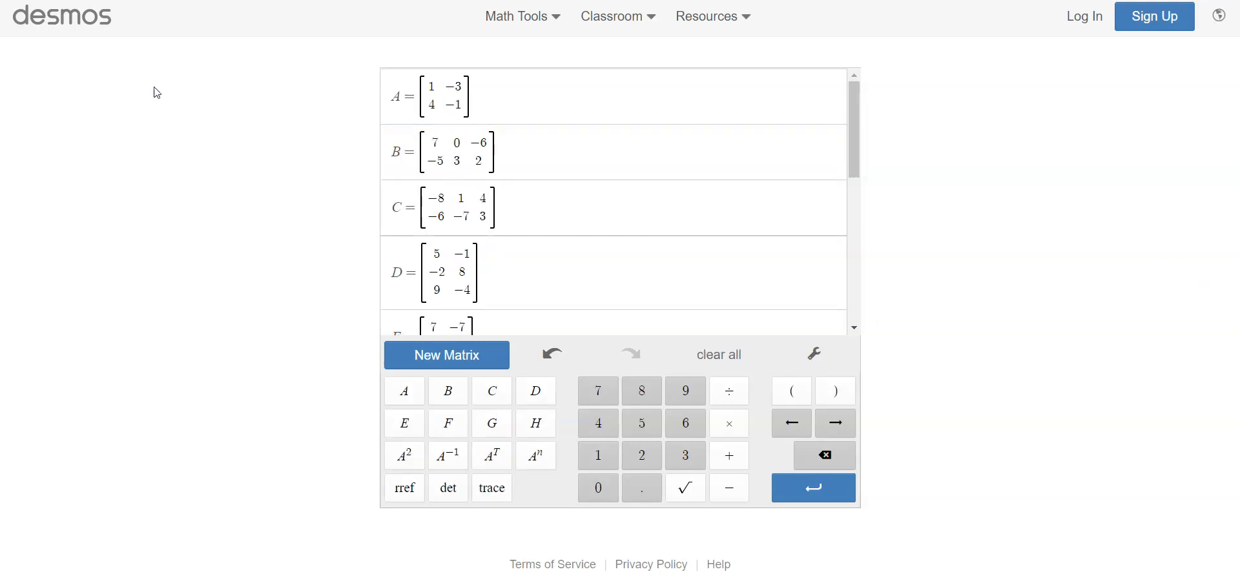